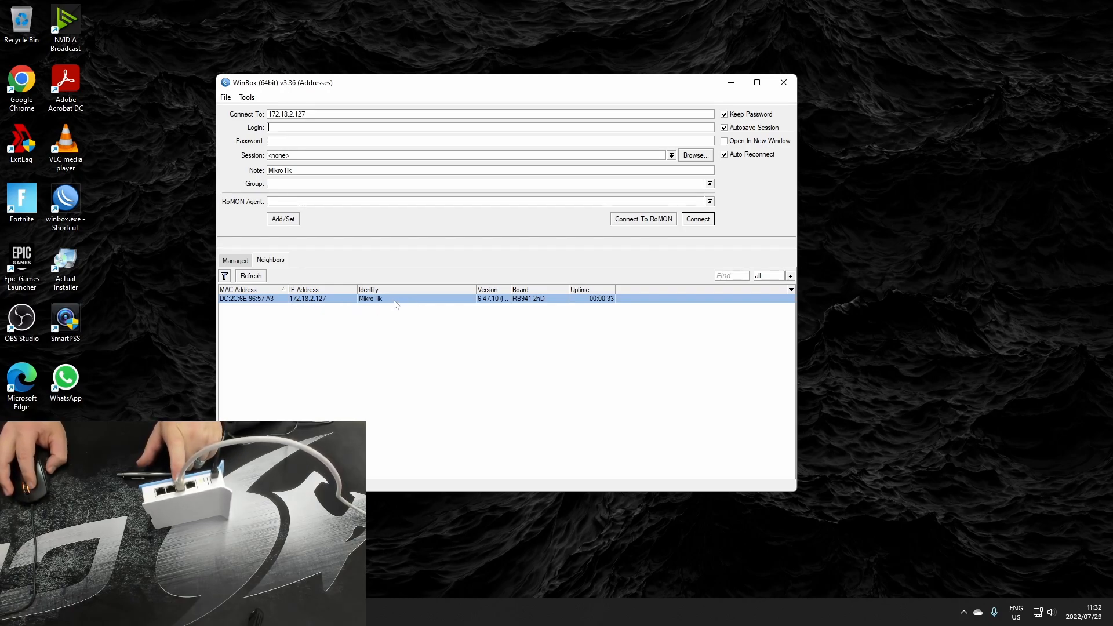
# Connect to the neighbouring MikroTik by its MAC address as admin with a blank password, and remove its default configuration
pyautogui.click(268, 299)
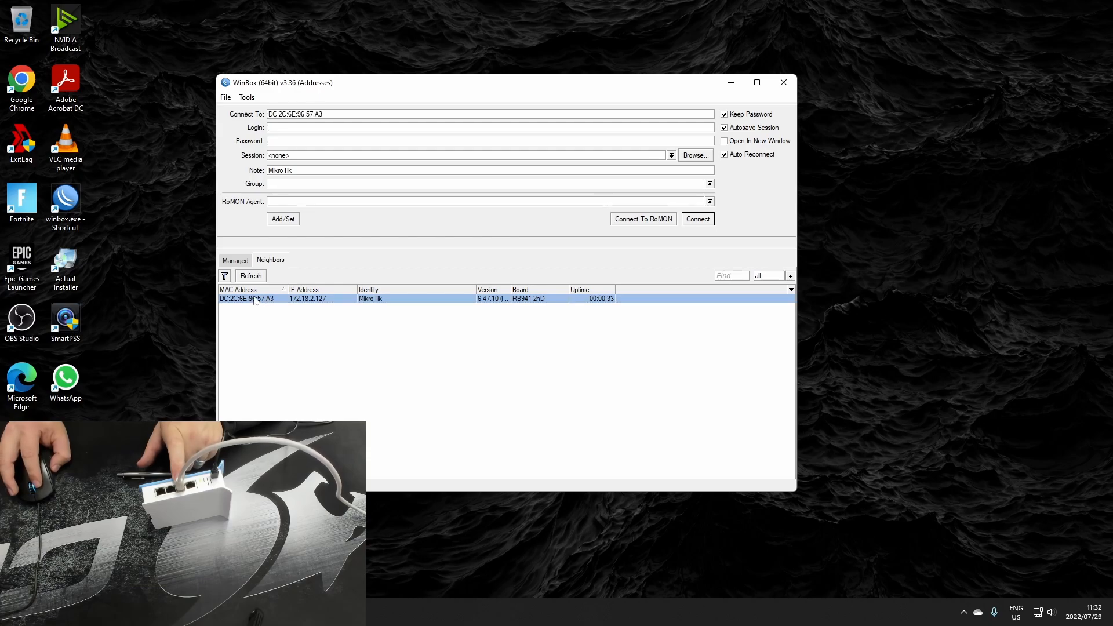
pyautogui.click(322, 127)
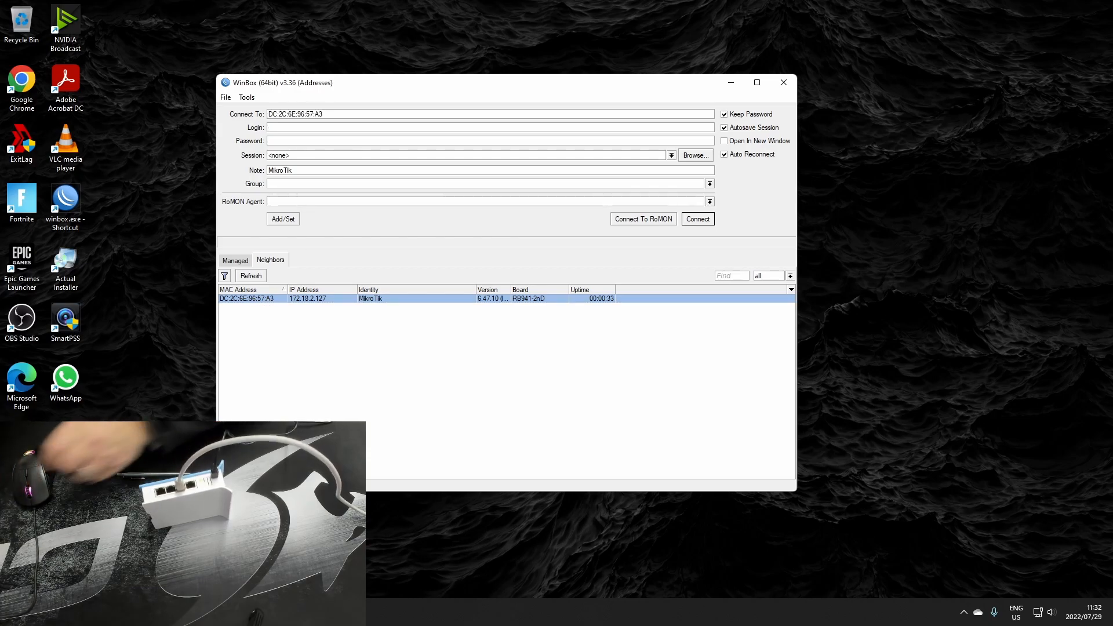
pyautogui.write('admin')
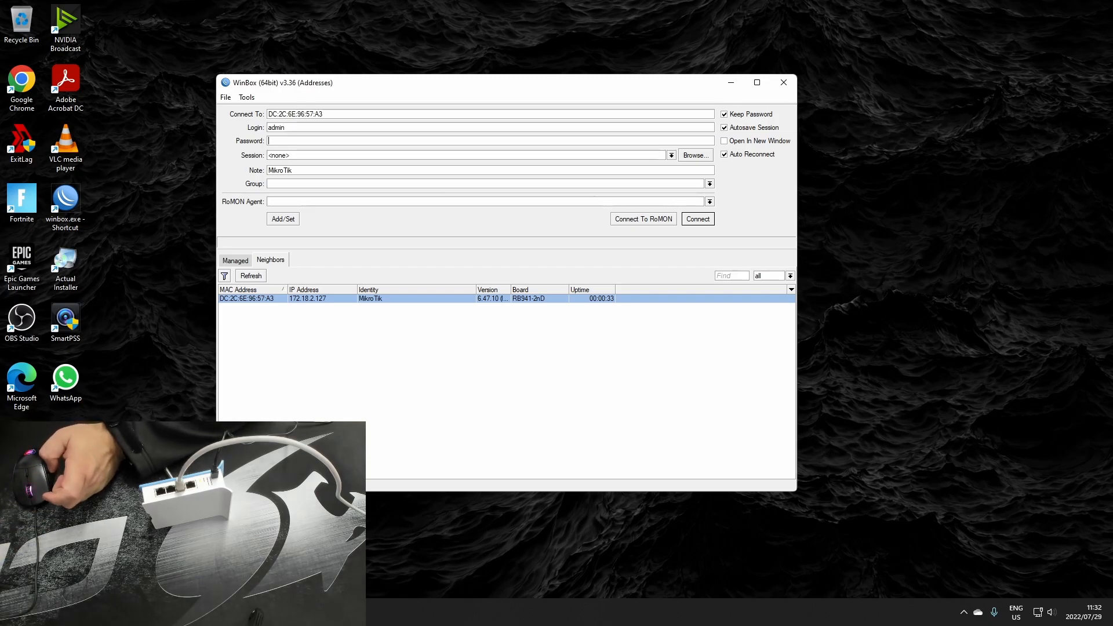
pyautogui.click(706, 222)
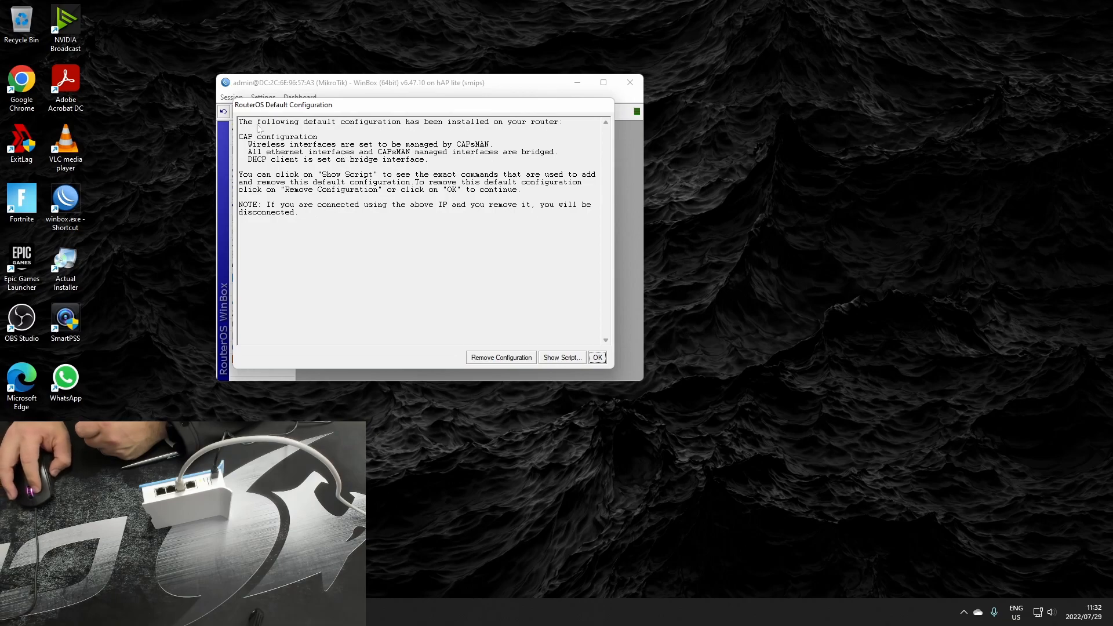
pyautogui.click(493, 358)
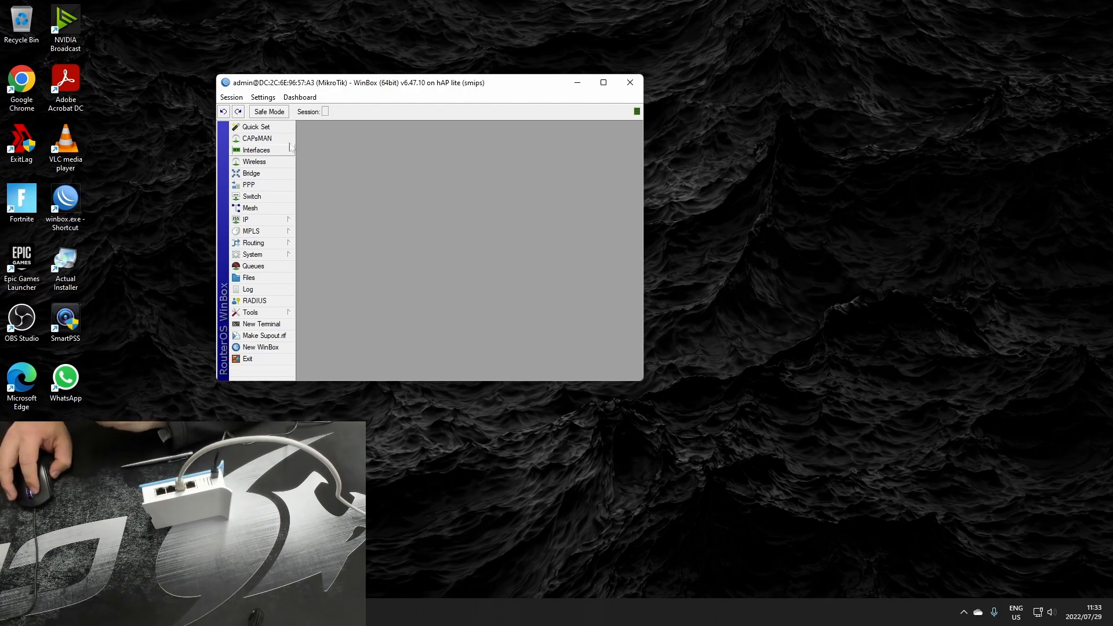
# Open the router's interface list, reposition it and enlarge the session window around it
pyautogui.moveTo(389, 82); pyautogui.dragTo(485, 114)
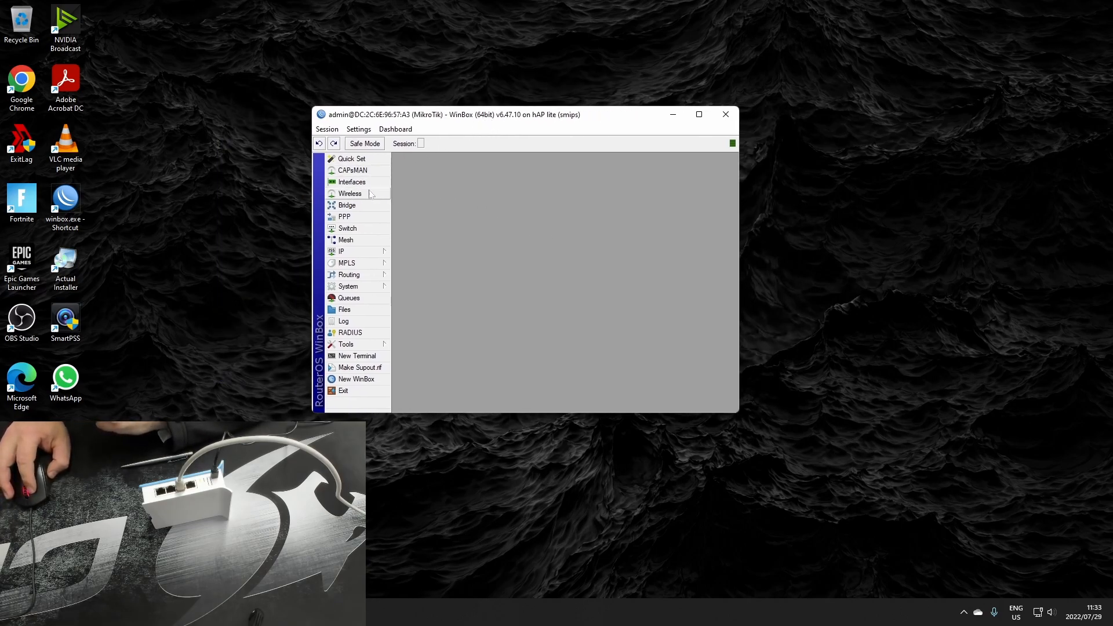
pyautogui.click(371, 187)
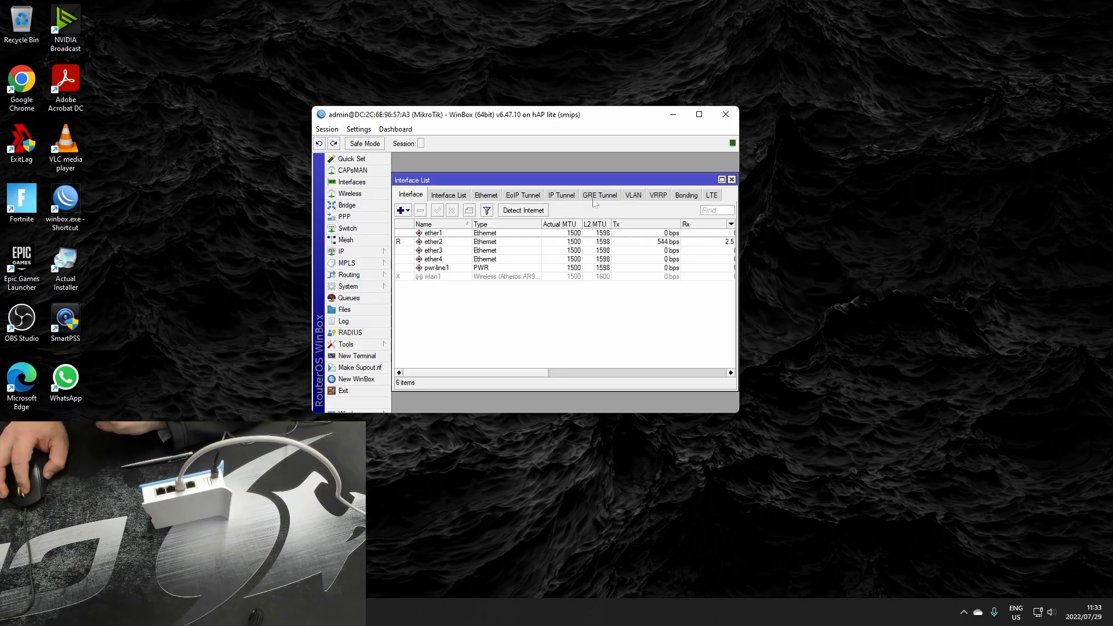
pyautogui.moveTo(743, 154); pyautogui.dragTo(852, 167)
pyautogui.moveTo(586, 121); pyautogui.dragTo(513, 119)
pyautogui.moveTo(605, 179); pyautogui.dragTo(665, 171)
pyautogui.click(467, 224)
pyautogui.click(476, 251)
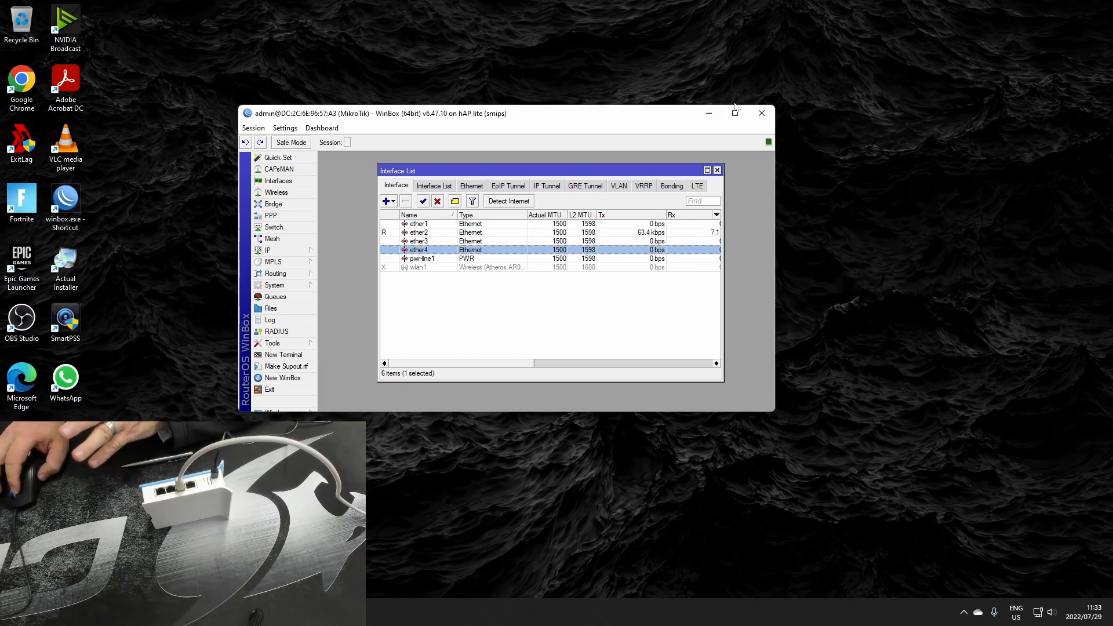
pyautogui.moveTo(657, 122); pyautogui.dragTo(644, 54)
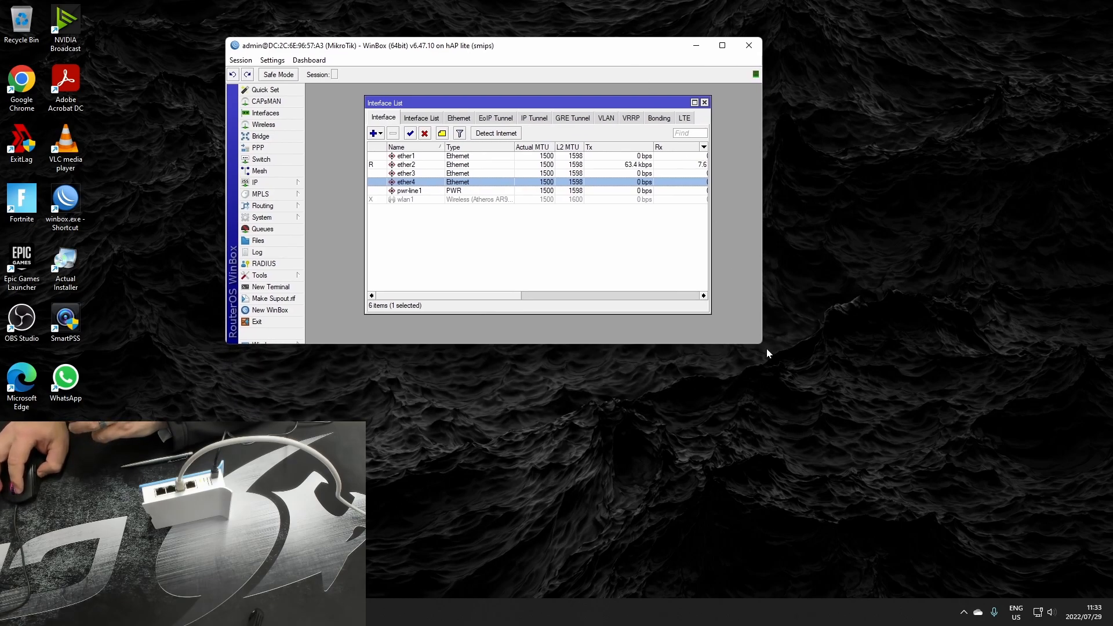
pyautogui.moveTo(761, 345); pyautogui.dragTo(976, 500)
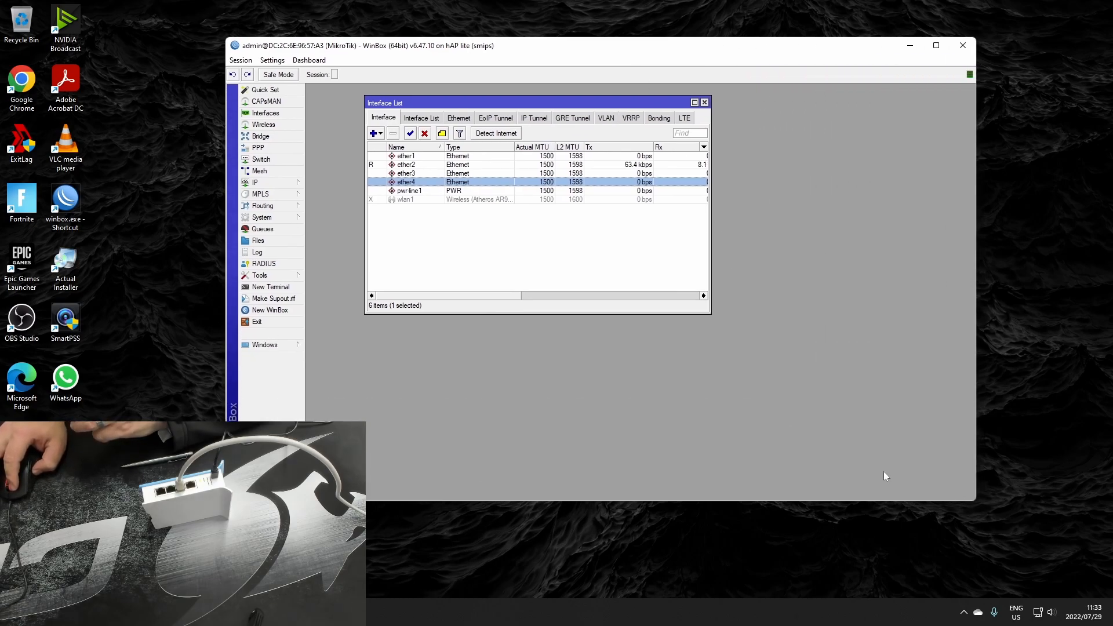
# Delete auto-before-reset.backup from the router's file list
pyautogui.click(260, 241)
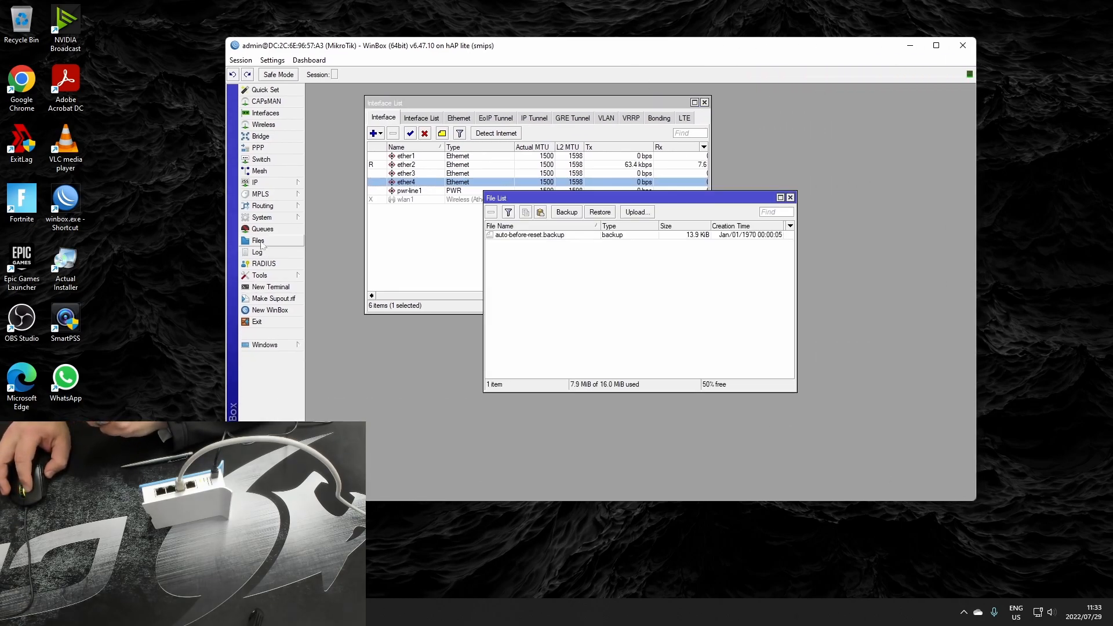
pyautogui.click(562, 238)
pyautogui.click(601, 278)
pyautogui.click(595, 238)
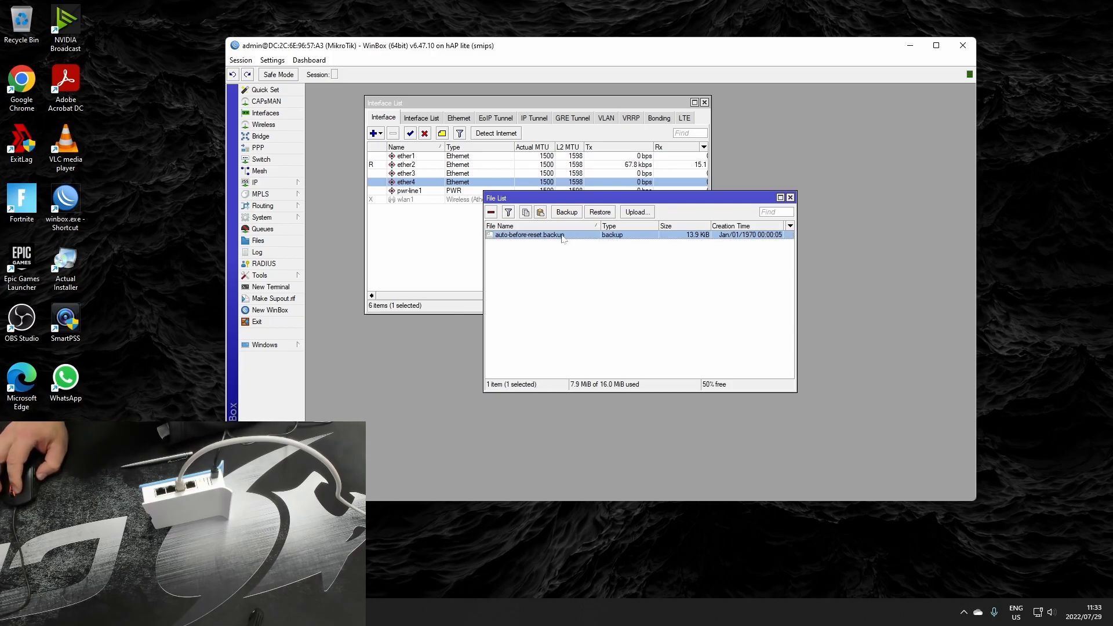
pyautogui.click(491, 213)
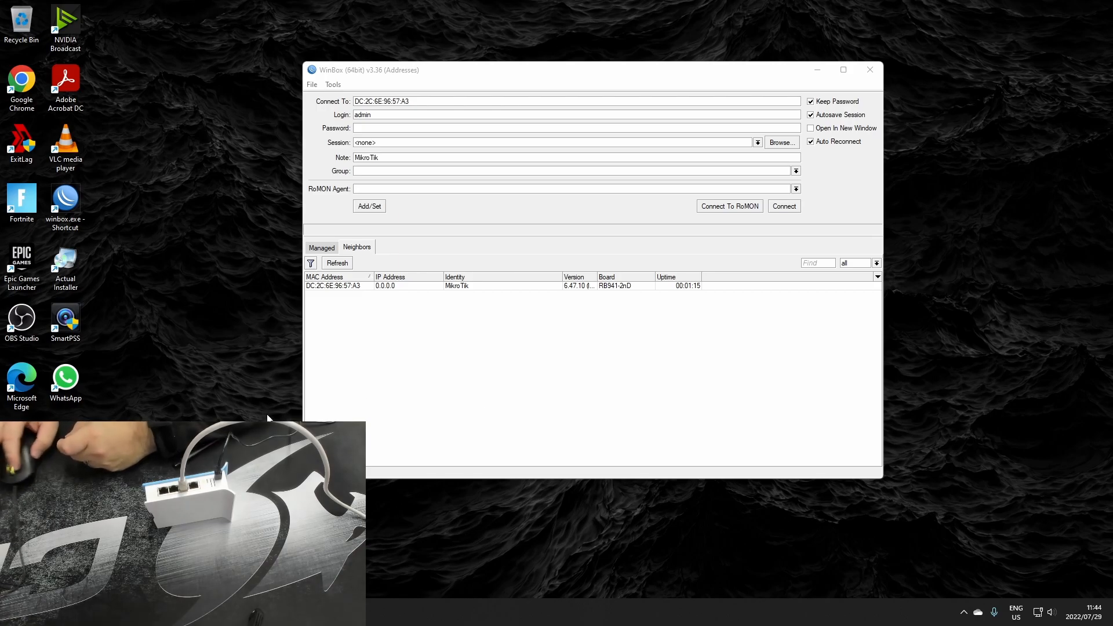
# Reconnect to the MikroTik by its MAC address as admin, enlarge the session window and open the interface list
pyautogui.click(355, 286)
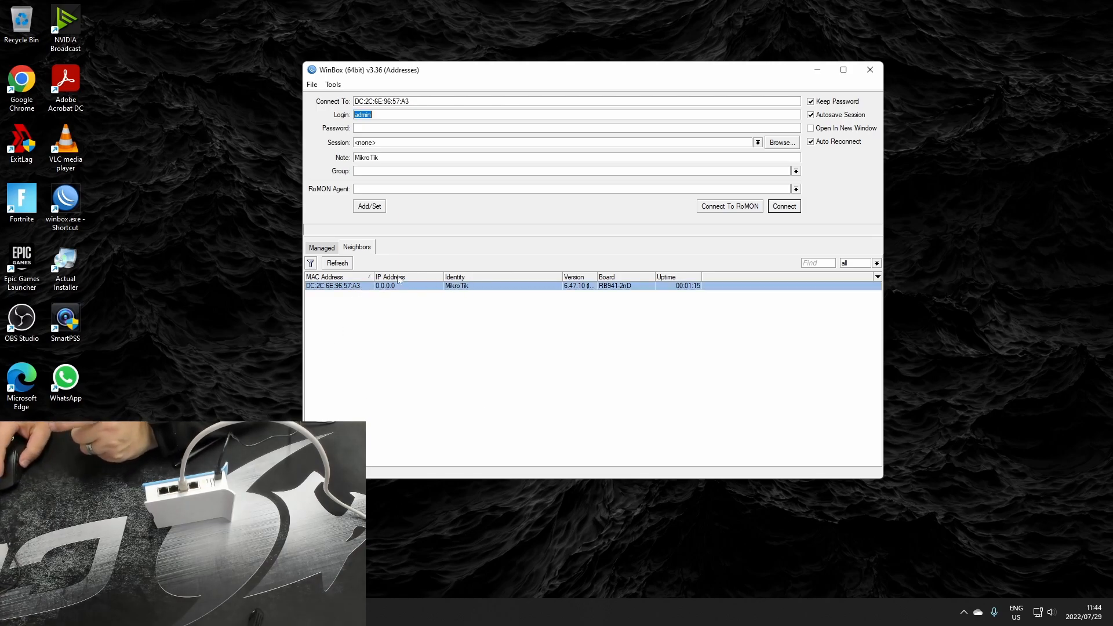
pyautogui.click(795, 208)
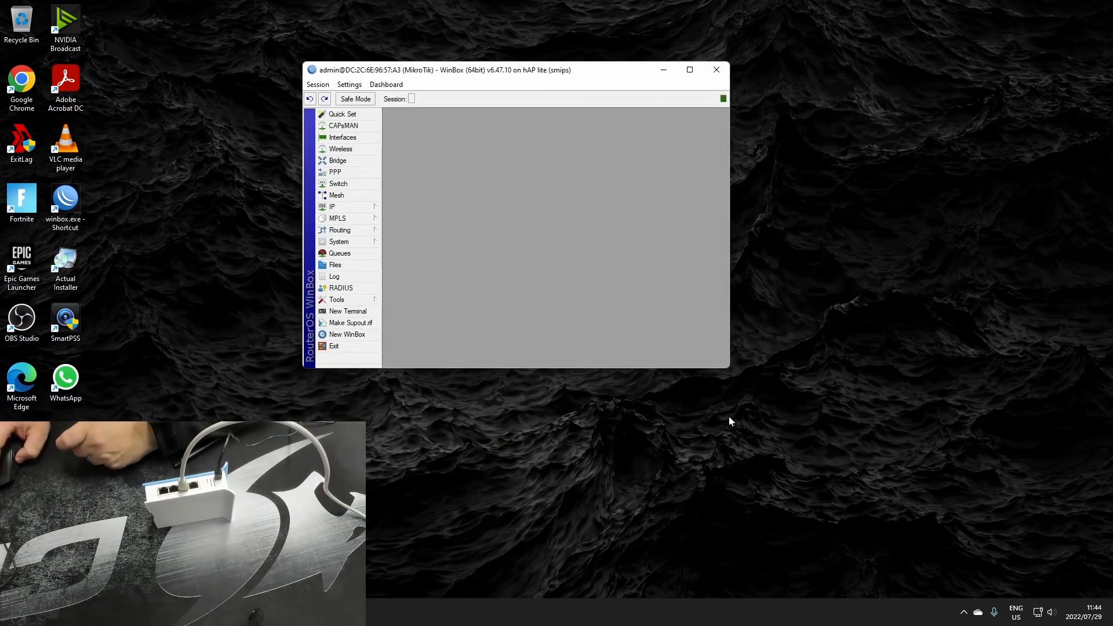
pyautogui.moveTo(729, 369); pyautogui.dragTo(947, 467)
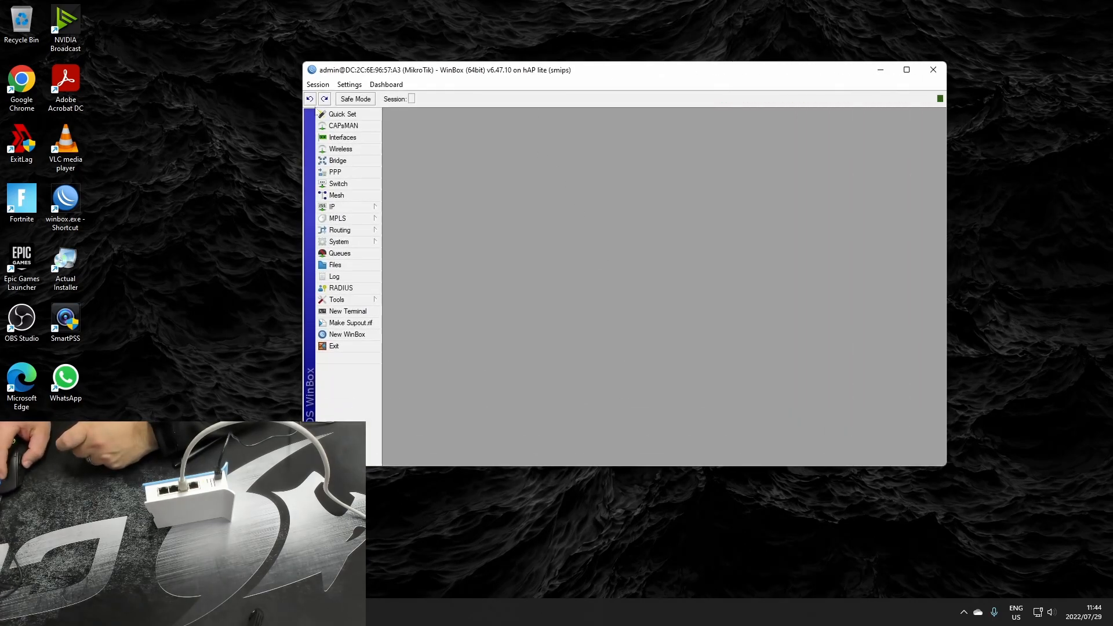
pyautogui.click(342, 137)
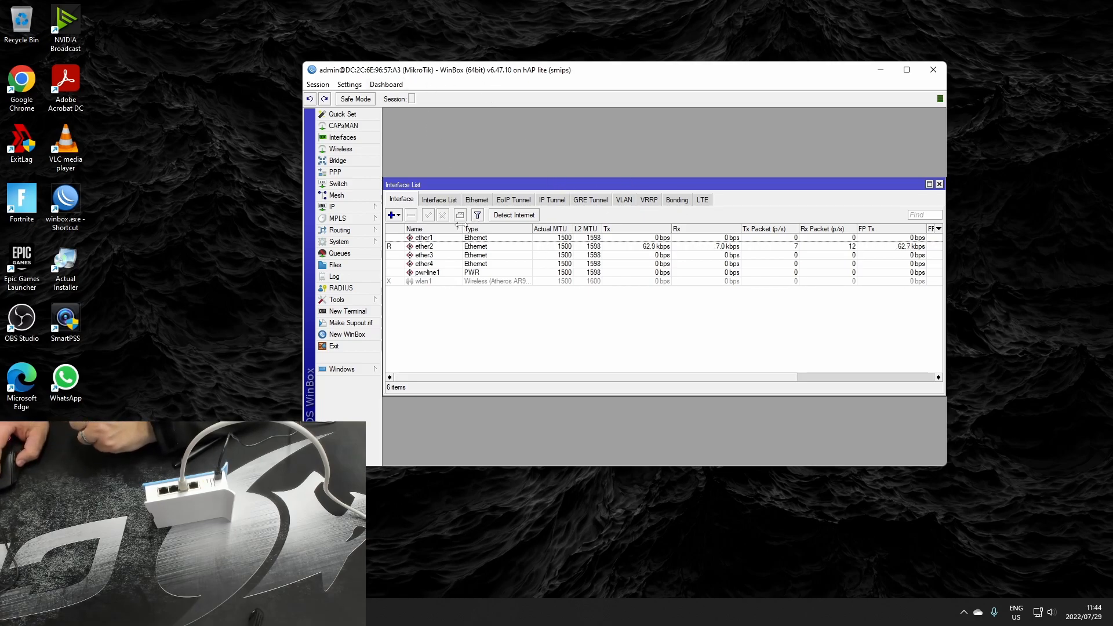
# Upload ChubsVPN_Backup.backup from the desktop into the router's file list
pyautogui.click(335, 265)
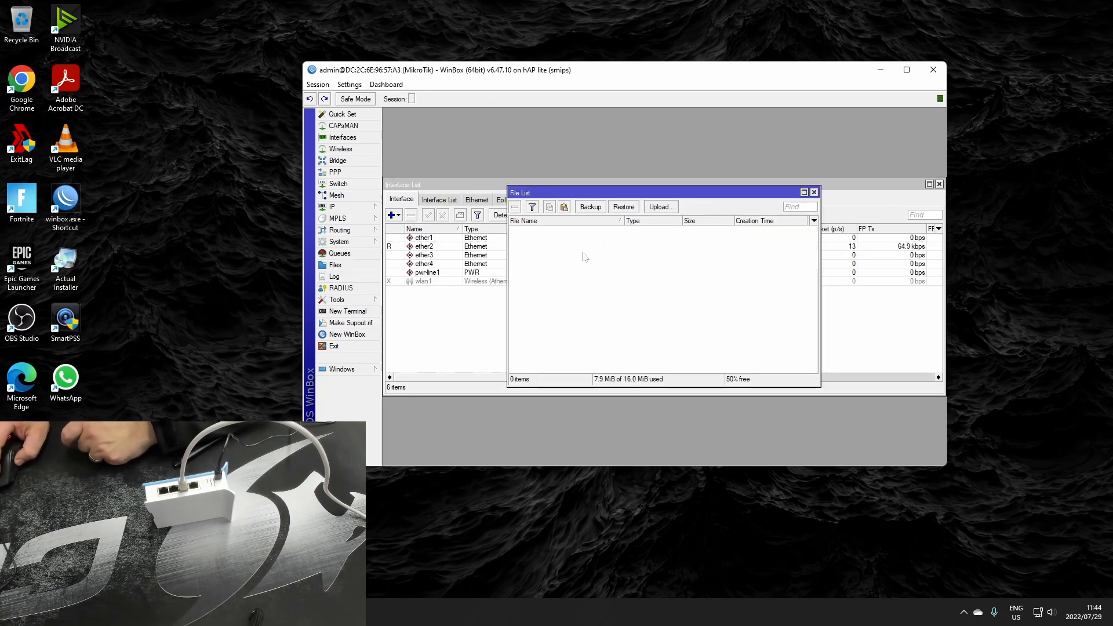
pyautogui.moveTo(1064, 64); pyautogui.dragTo(1011, 91)
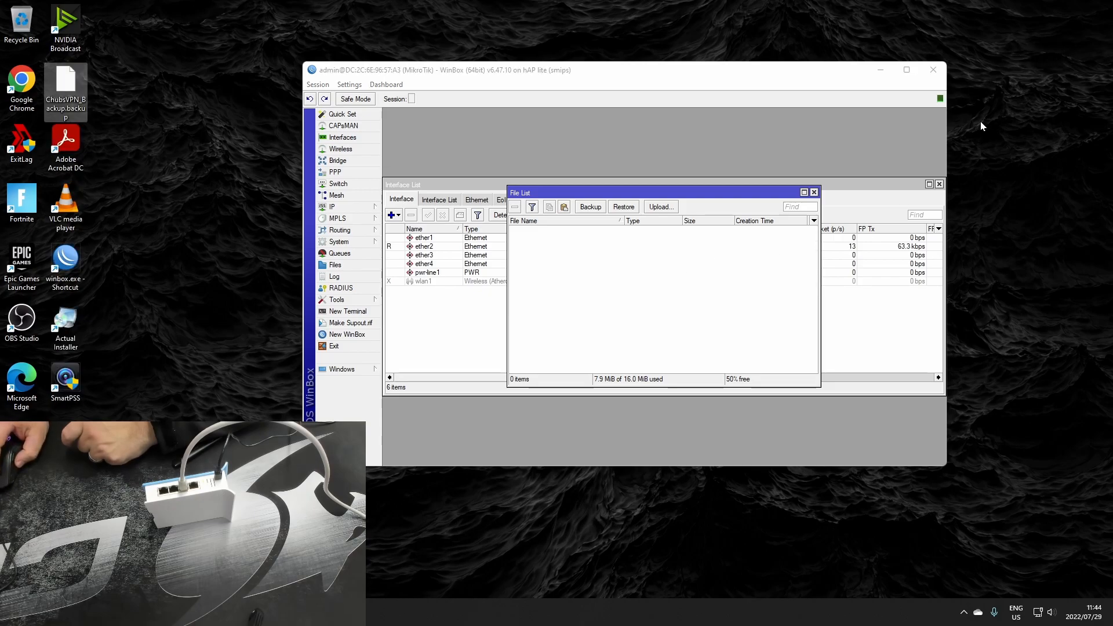
pyautogui.moveTo(65, 92); pyautogui.dragTo(168, 131)
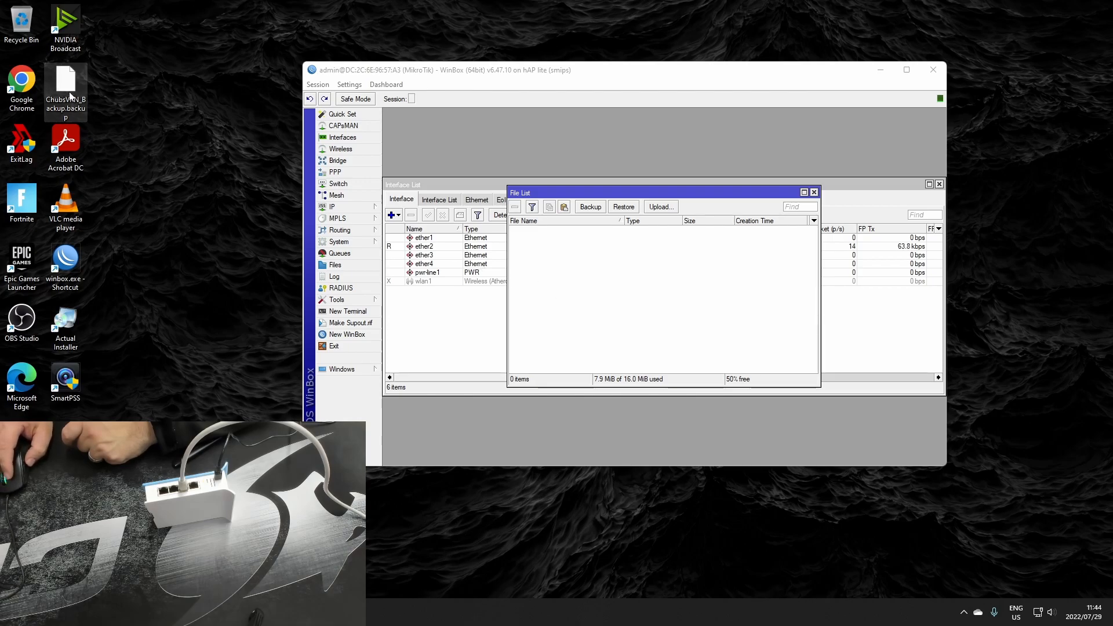
pyautogui.moveTo(68, 86); pyautogui.dragTo(647, 276)
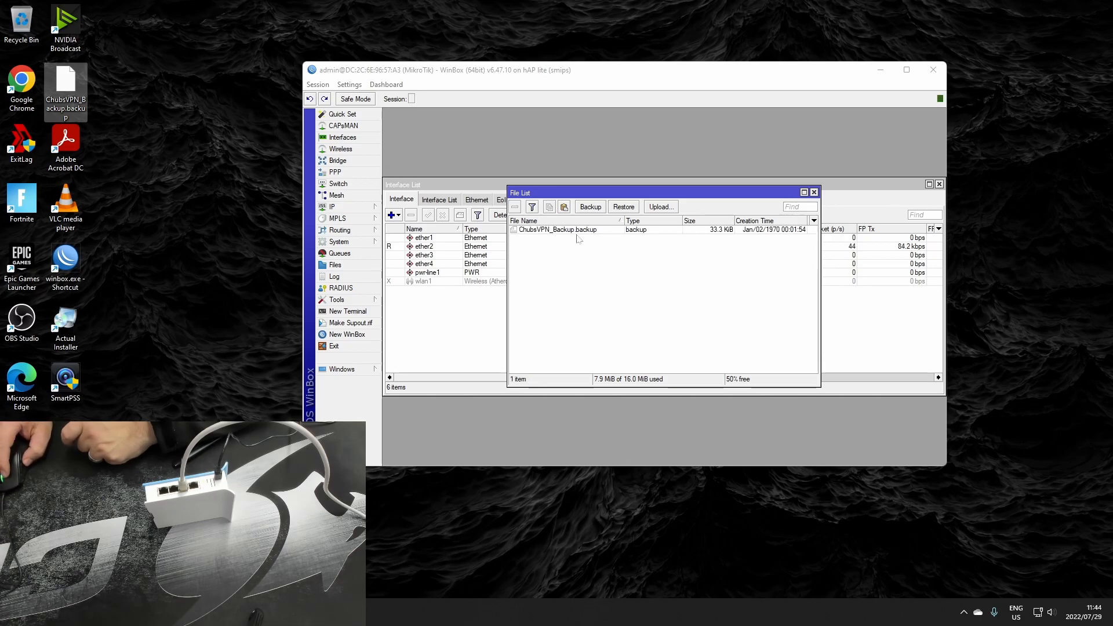
# Restore the router configuration from ChubsVPN_Backup.backup without a password and allow the reboot
pyautogui.click(578, 232)
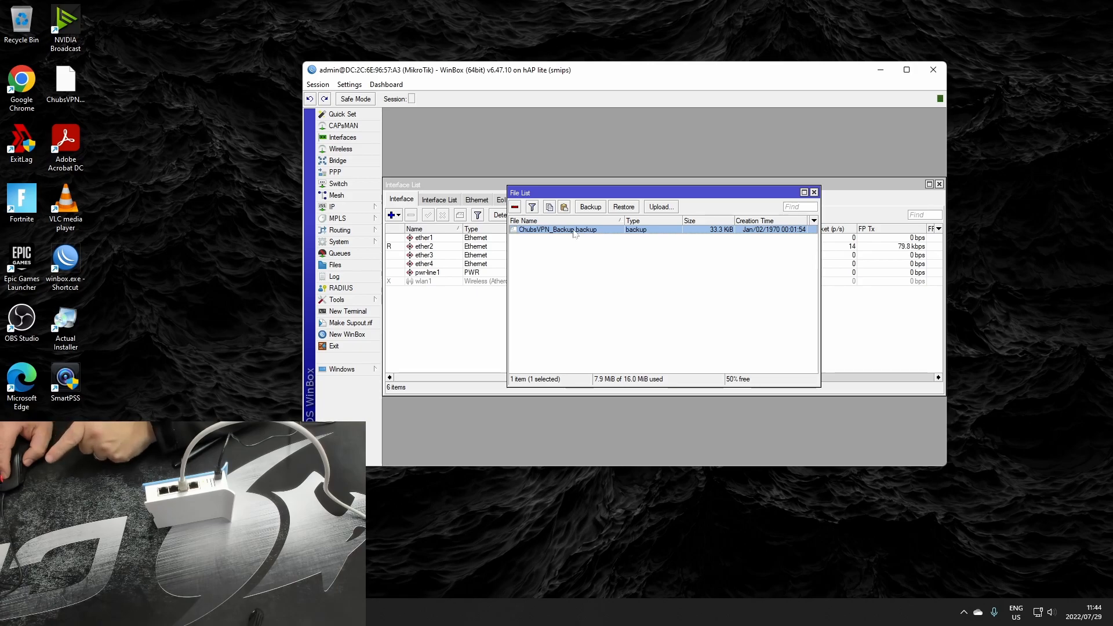
pyautogui.click(624, 207)
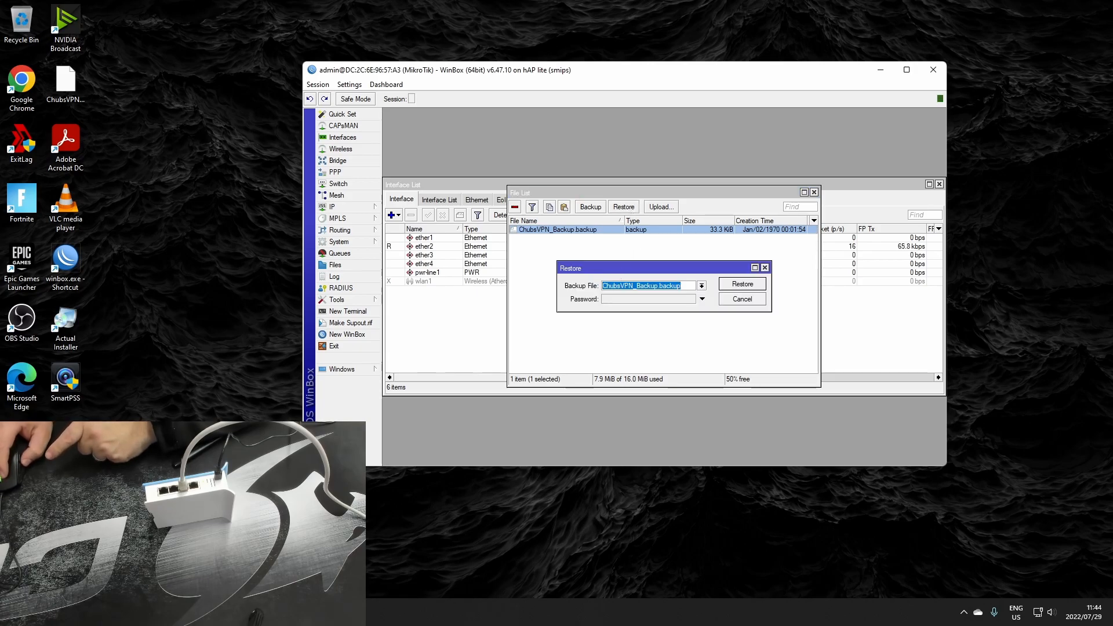
pyautogui.click(747, 285)
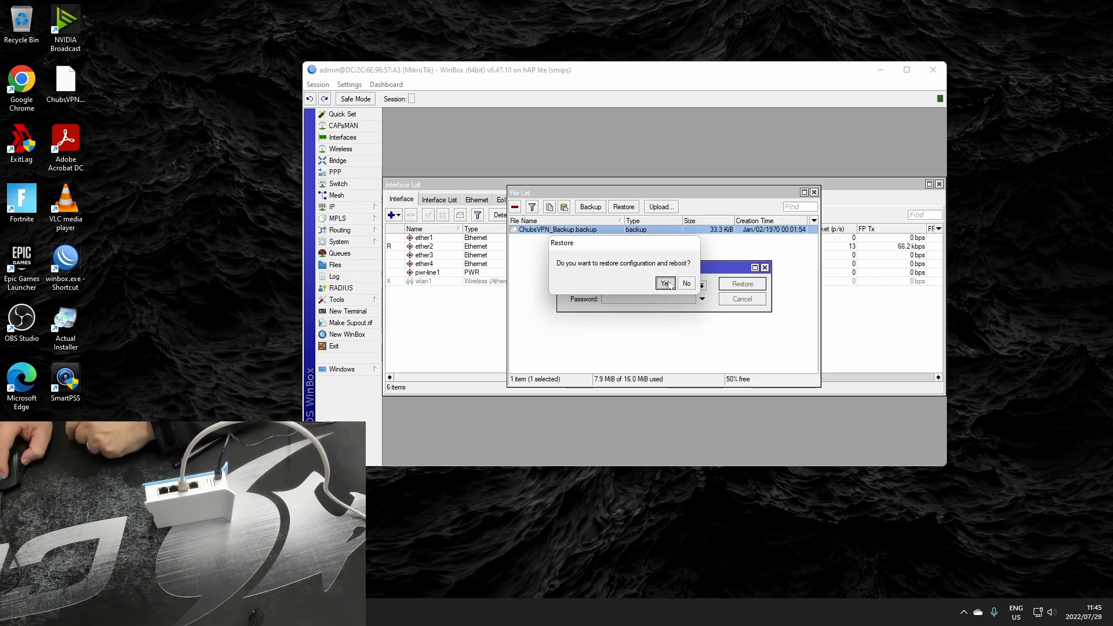
pyautogui.click(666, 283)
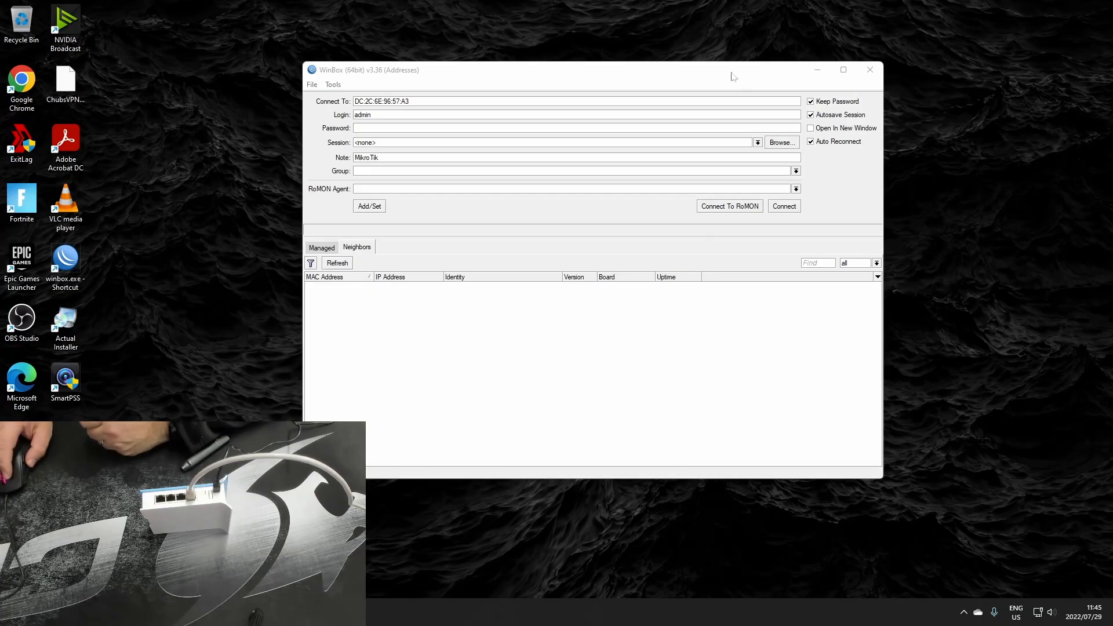
# Refresh the neighbour list and try to connect to ChubsVPN(NEW) by its MAC address as admin with a blank password
pyautogui.click(710, 84)
pyautogui.moveTo(672, 83); pyautogui.dragTo(704, 79)
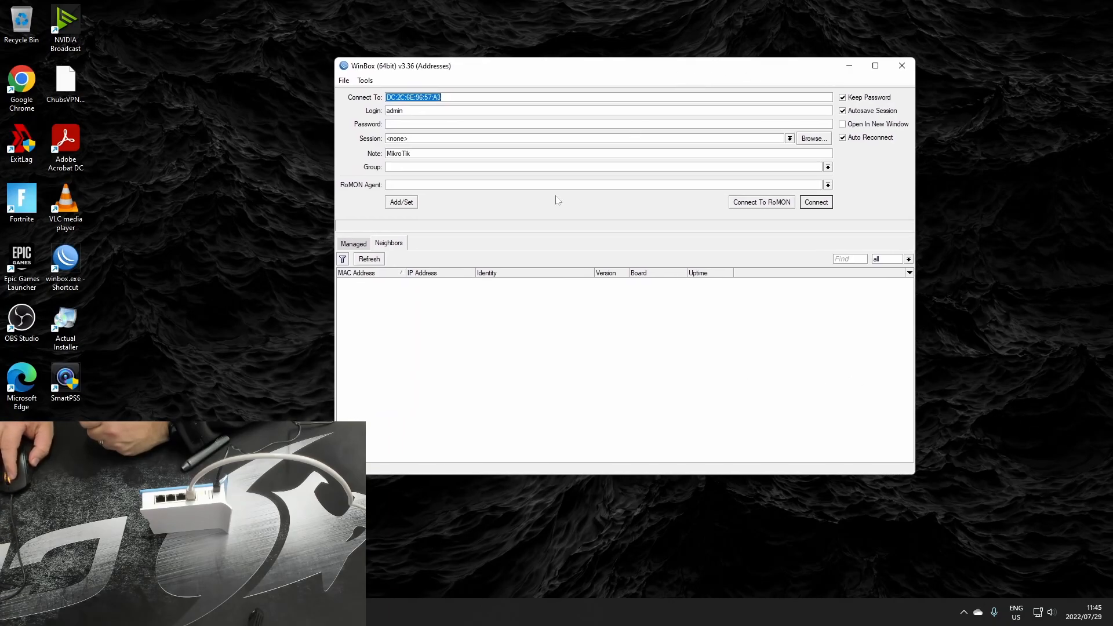
pyautogui.click(379, 259)
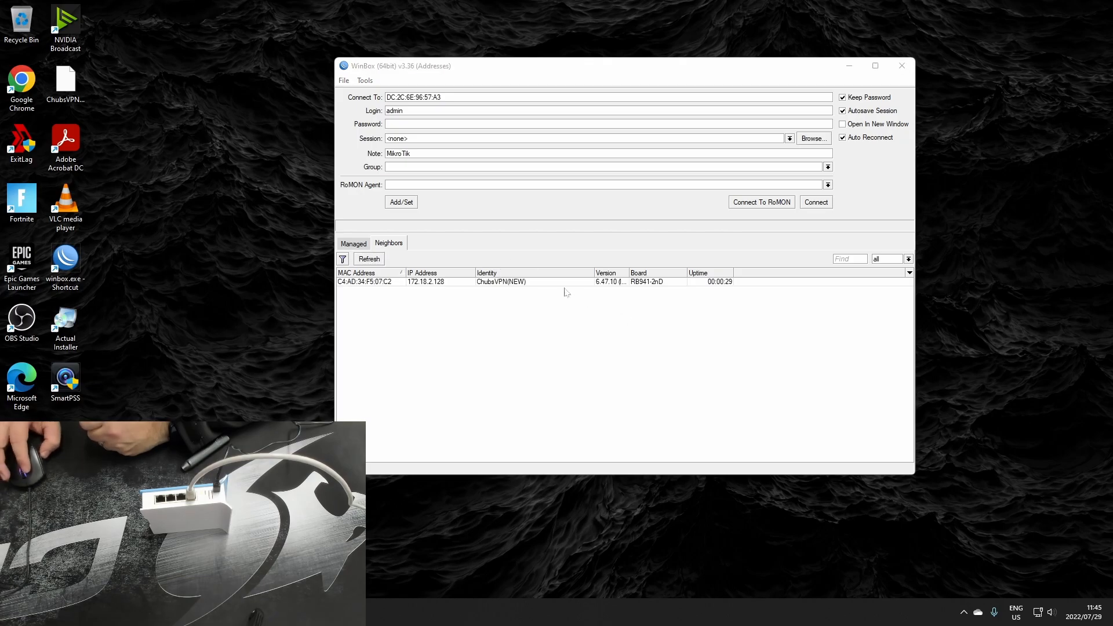
pyautogui.click(378, 261)
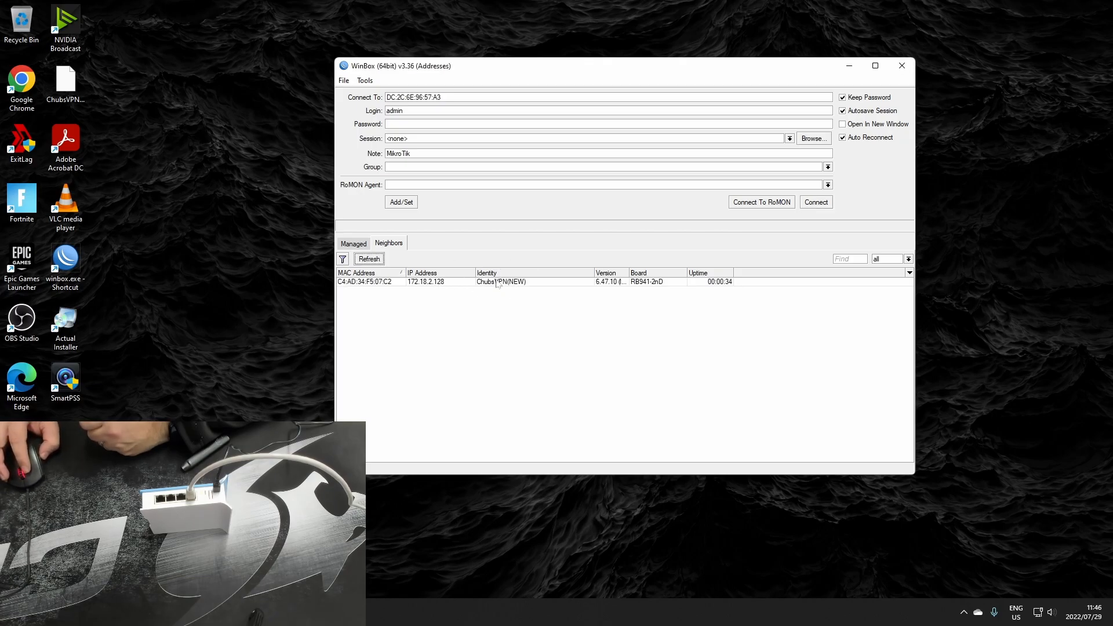
pyautogui.click(488, 282)
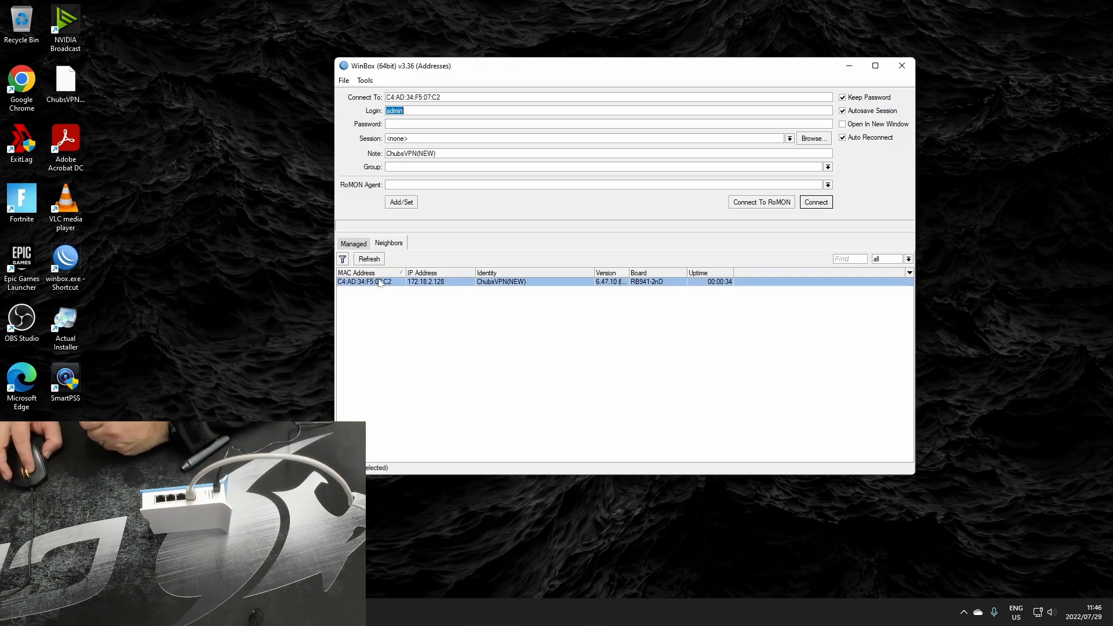
pyautogui.press('Return')
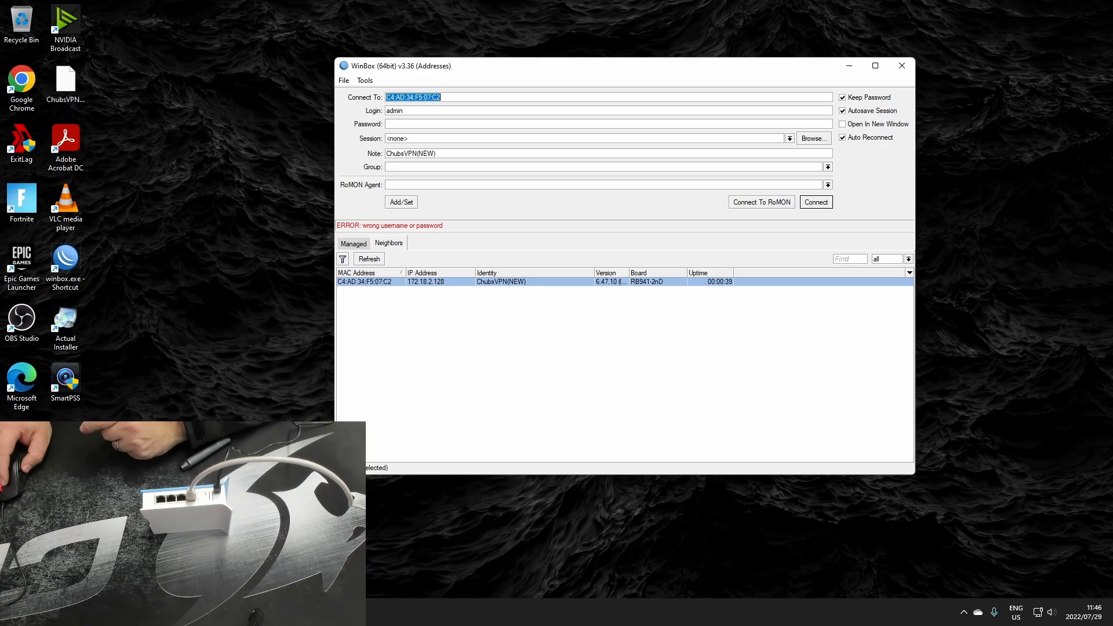
# Connect to the saved vpn.chubsc.co.za router and examine its PPTP interfaces and the newest log entries
pyautogui.click(354, 243)
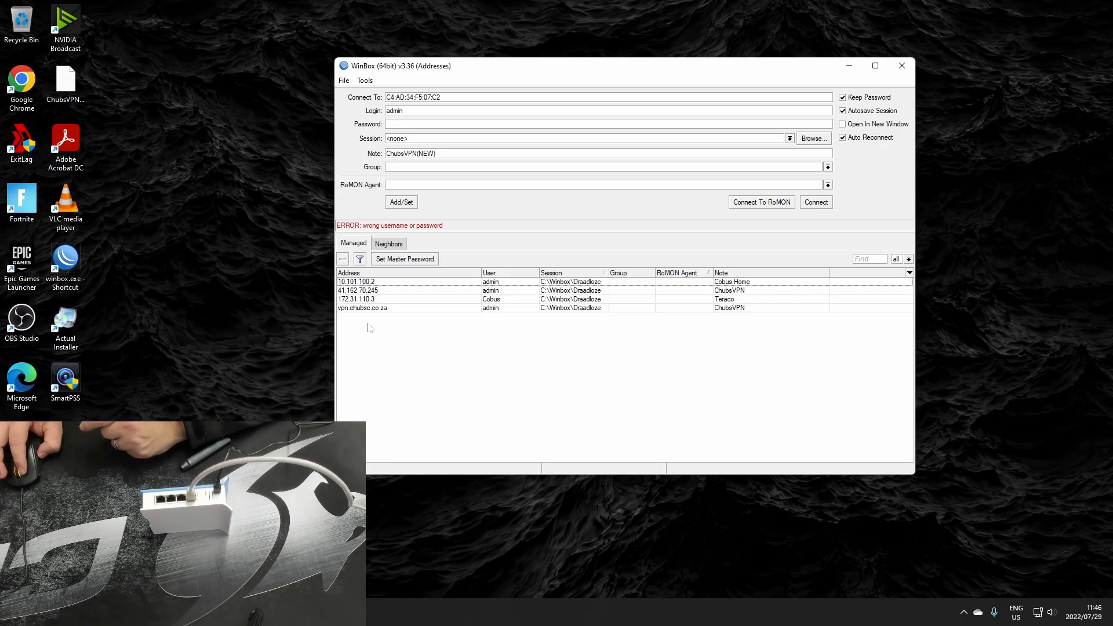
pyautogui.doubleClick(369, 308)
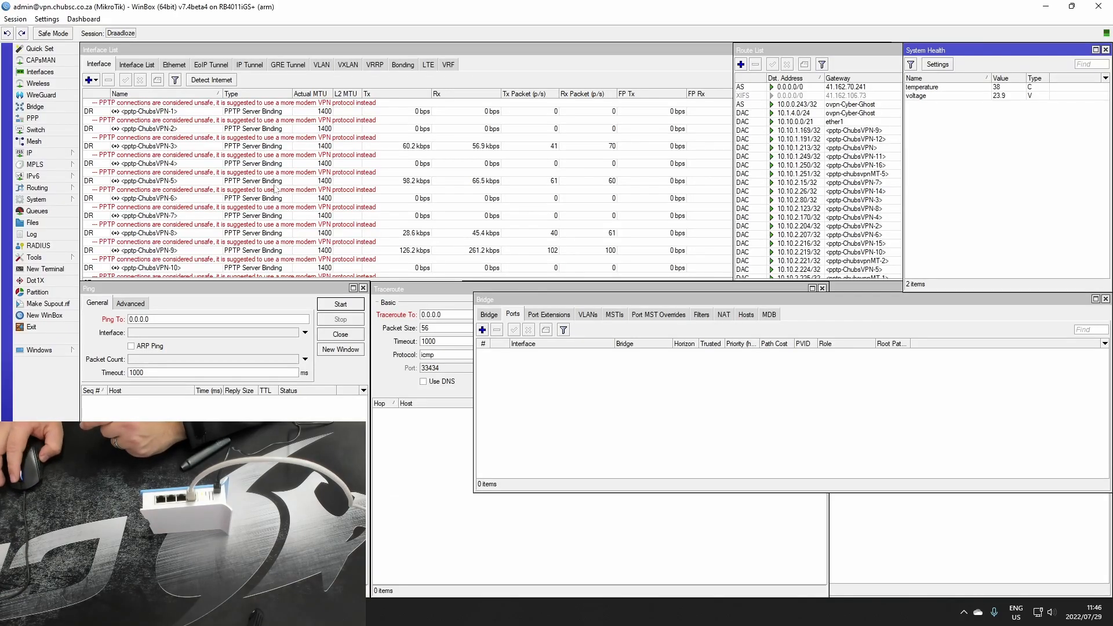
pyautogui.scroll(-10, 276, 188)
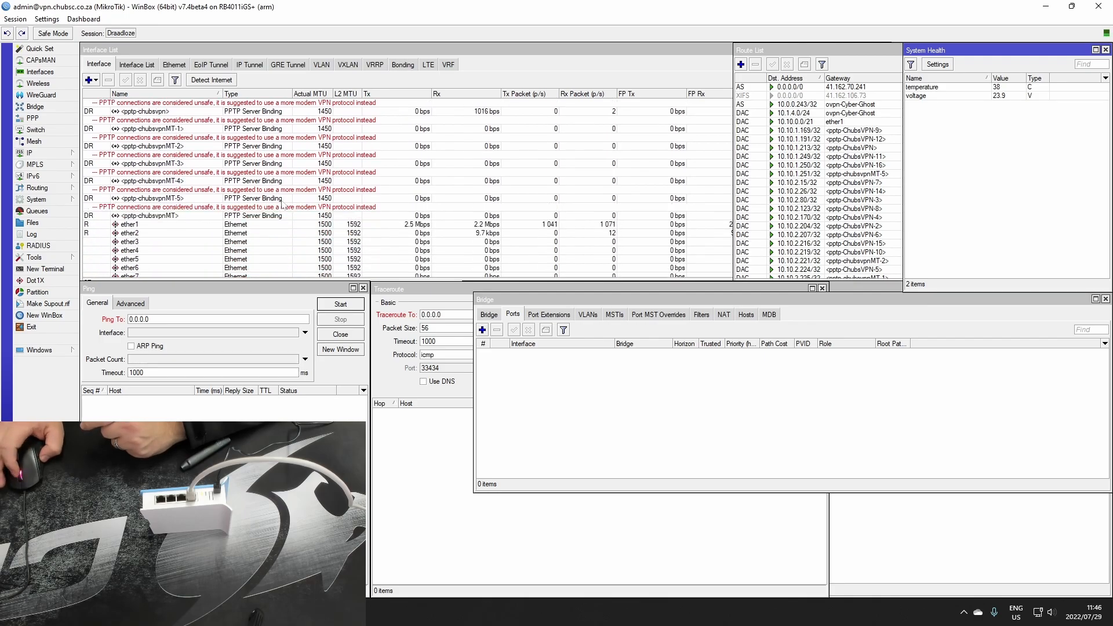
pyautogui.scroll(1, 282, 205)
pyautogui.click(31, 233)
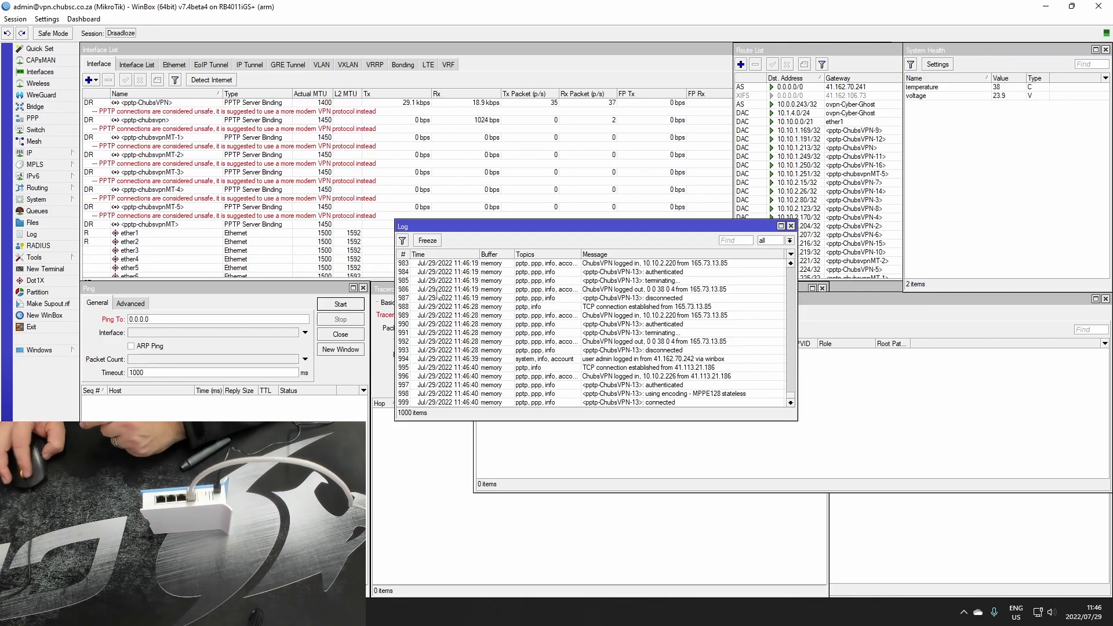
pyautogui.click(607, 402)
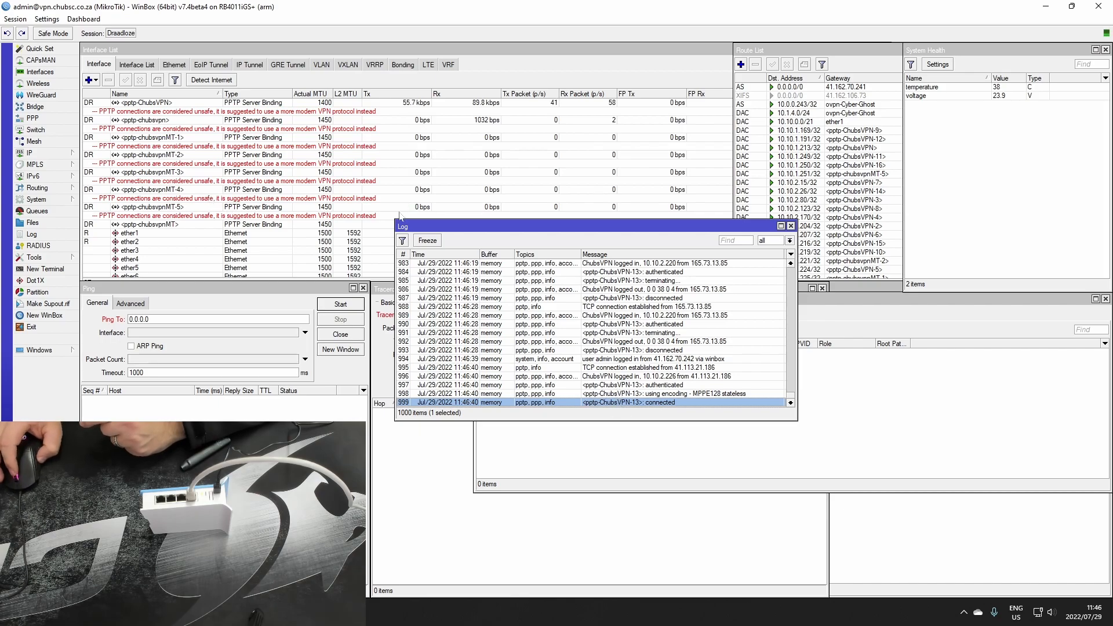
# Examine the VPN server's log for the ChubsVPN and chubsvpnMT login, authentication and connection entries
pyautogui.click(619, 377)
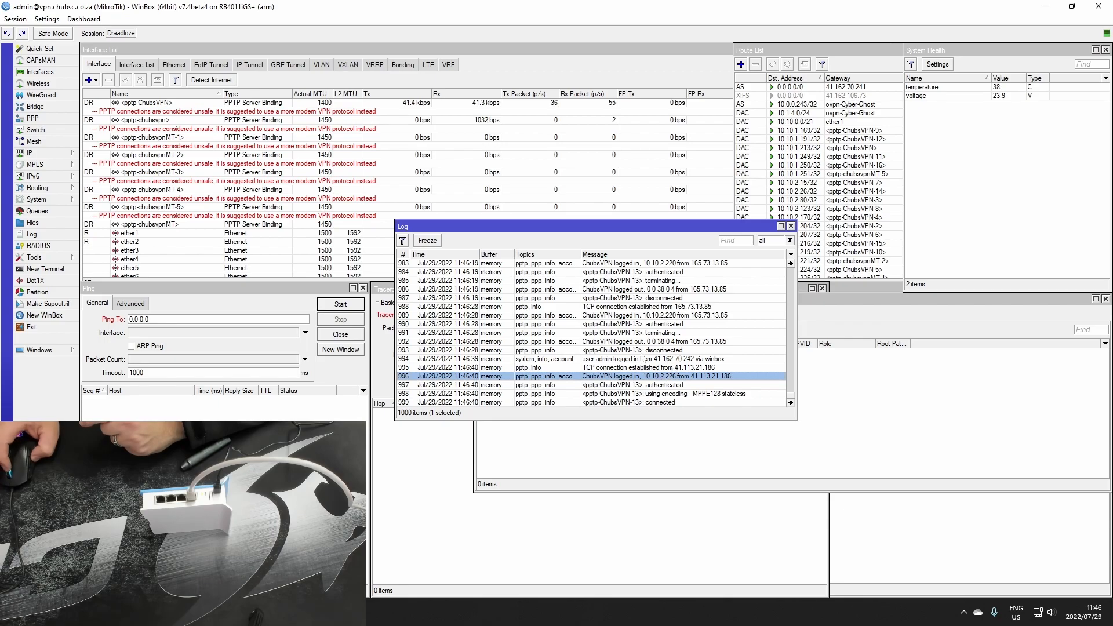
pyautogui.scroll(3, 642, 359)
pyautogui.click(613, 315)
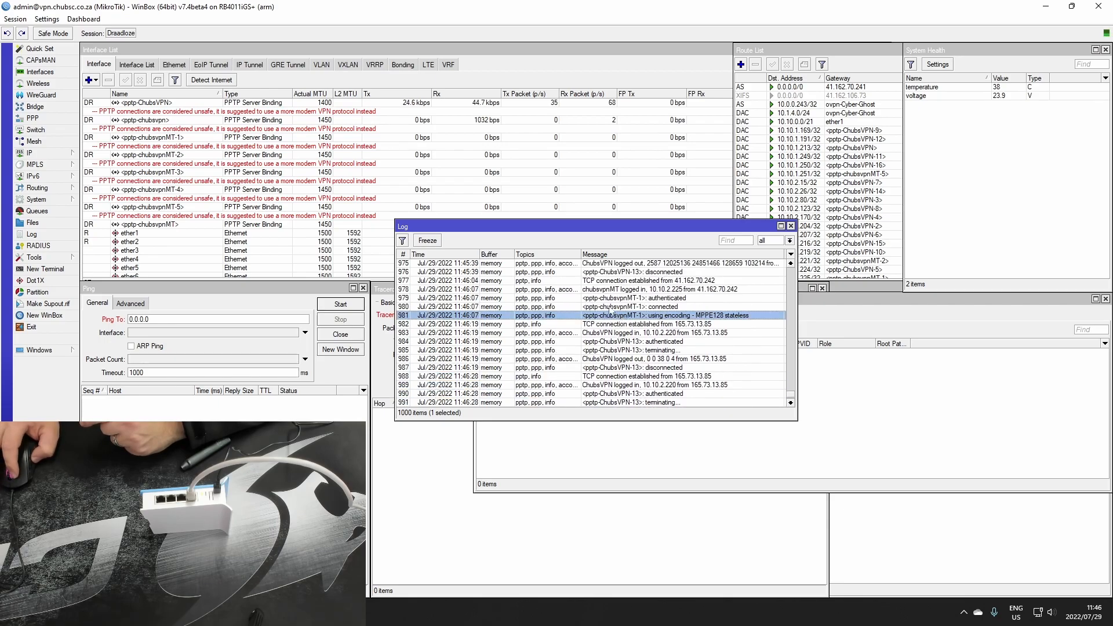
pyautogui.moveTo(579, 227); pyautogui.dragTo(735, 219)
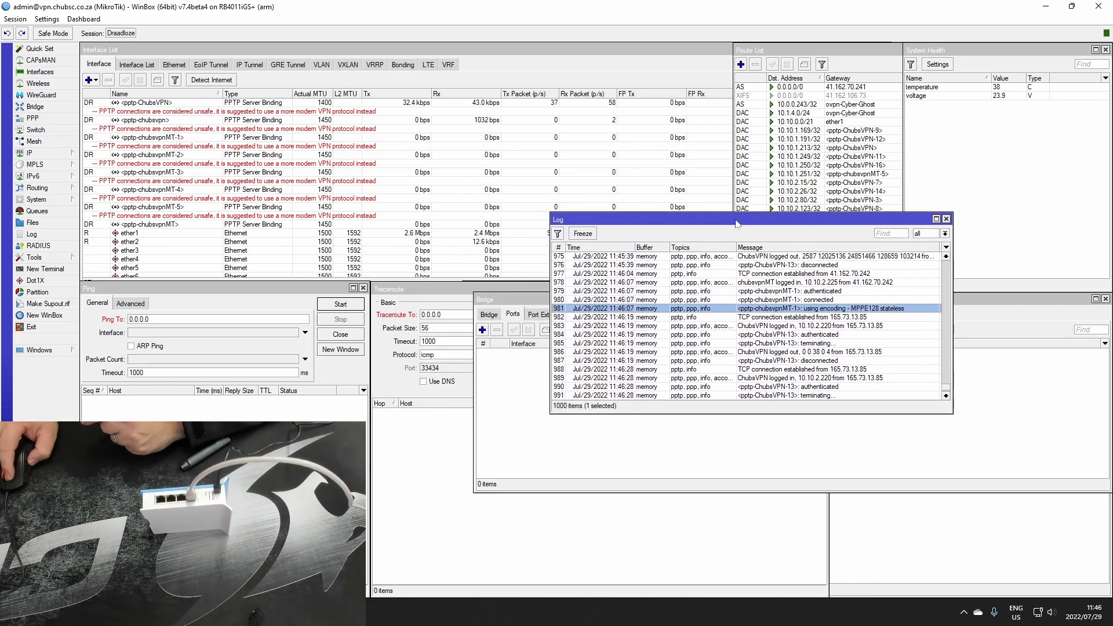
pyautogui.click(742, 291)
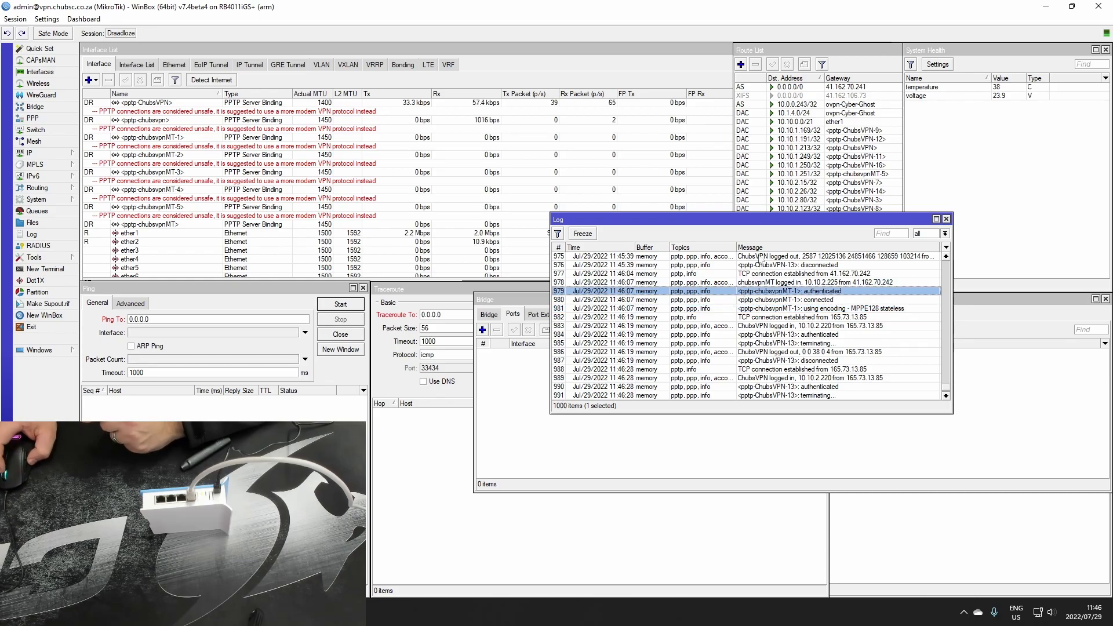
pyautogui.click(782, 310)
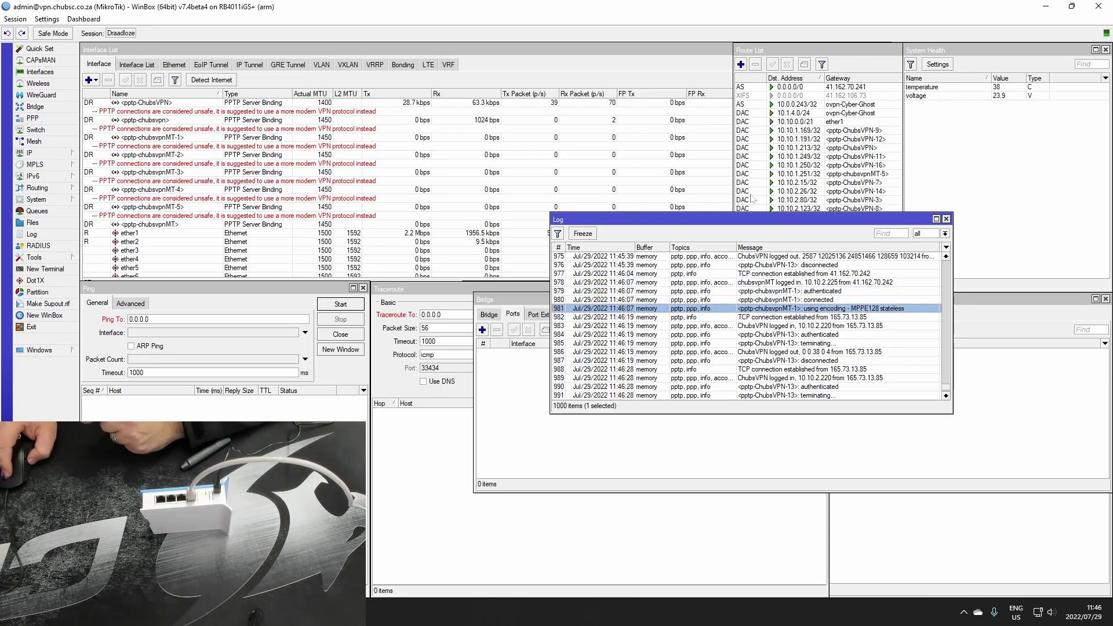
# Check the connection status of the <pptp-chubsvpnMT> interface and close the VPN server session
pyautogui.click(534, 173)
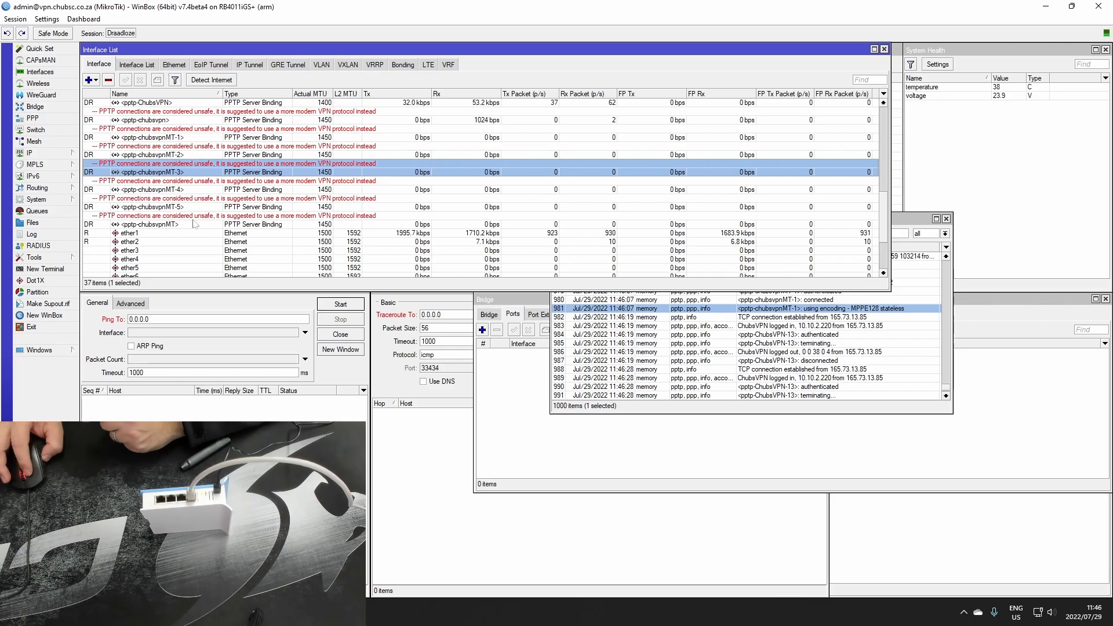
pyautogui.click(288, 224)
pyautogui.doubleClick(289, 223)
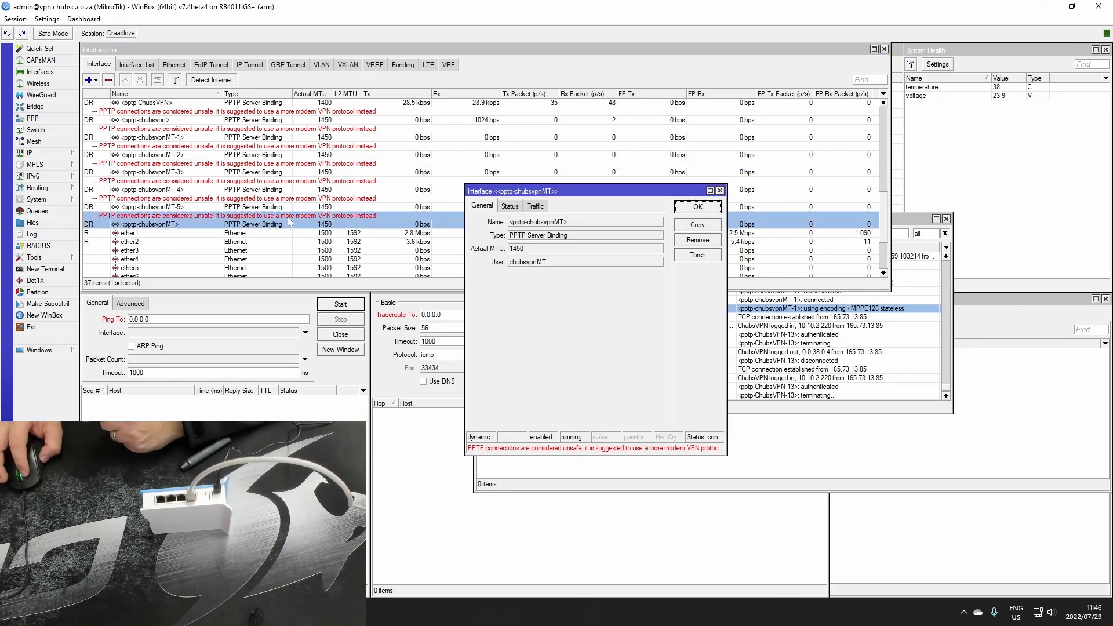
pyautogui.click(508, 207)
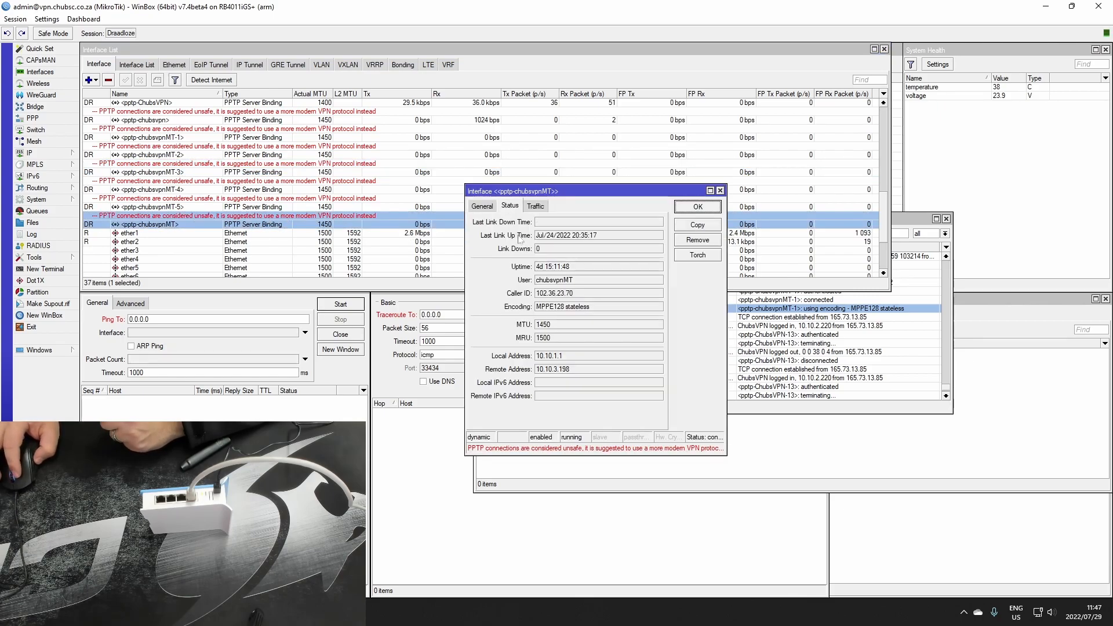
pyautogui.click(698, 203)
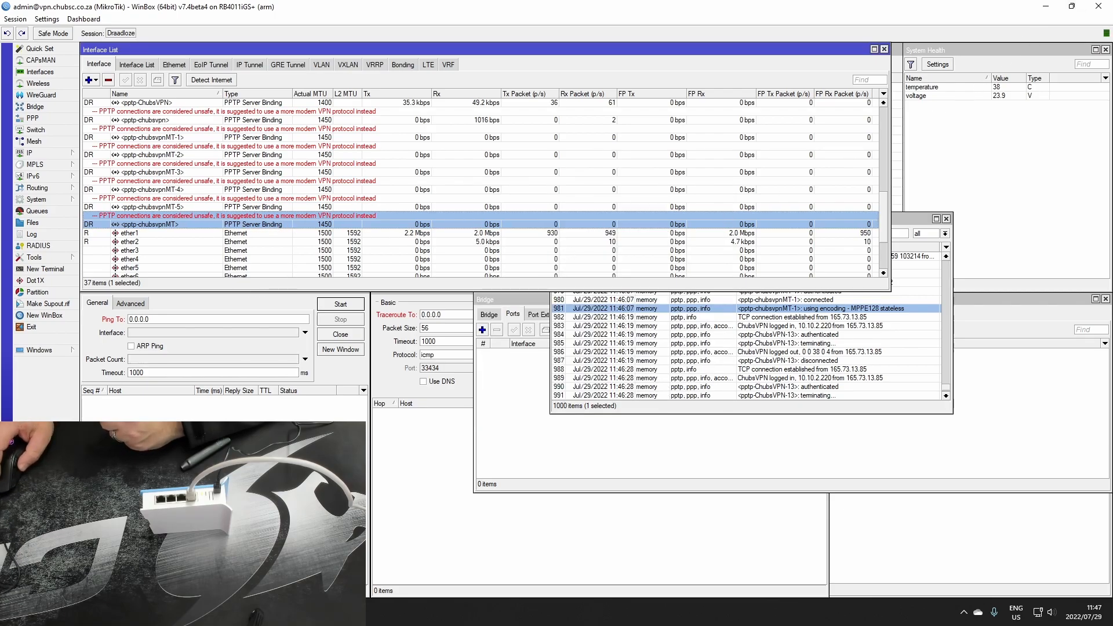
pyautogui.click(1103, 11)
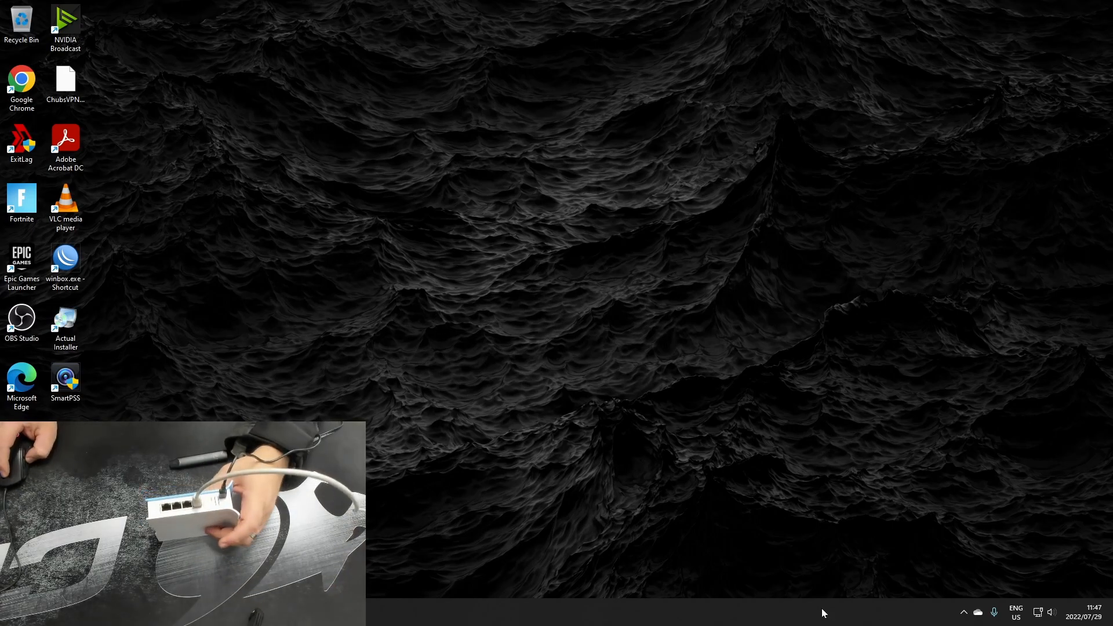
# Reopen WinBox and connect to the neighbour ChubsVPN(NEW) by its MAC address as admin, entering the router password
pyautogui.doubleClick(65, 261)
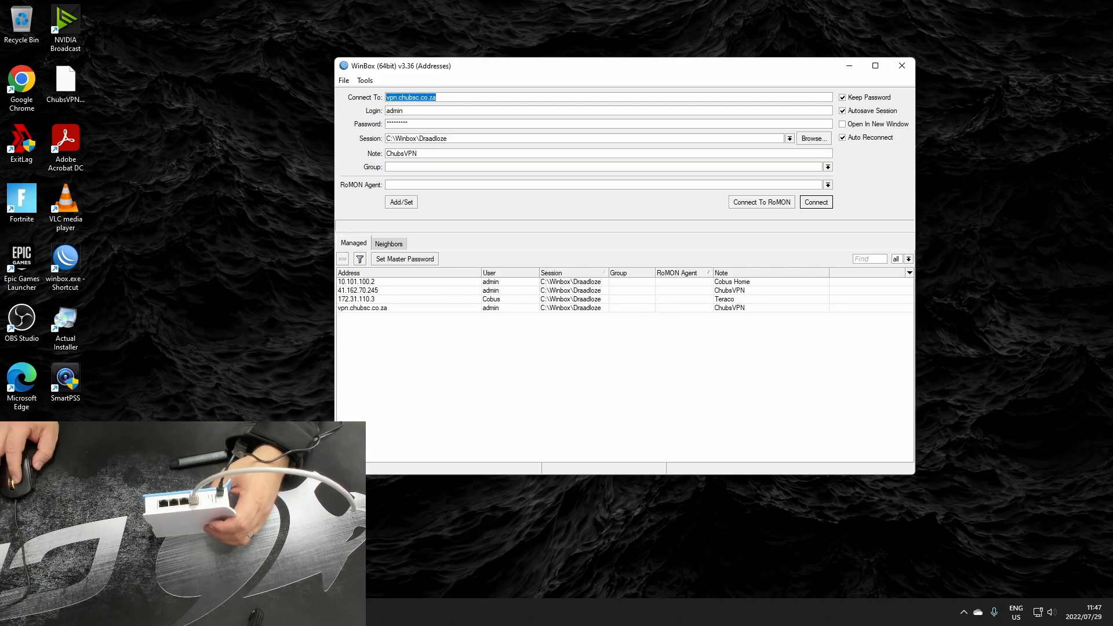
pyautogui.click(397, 244)
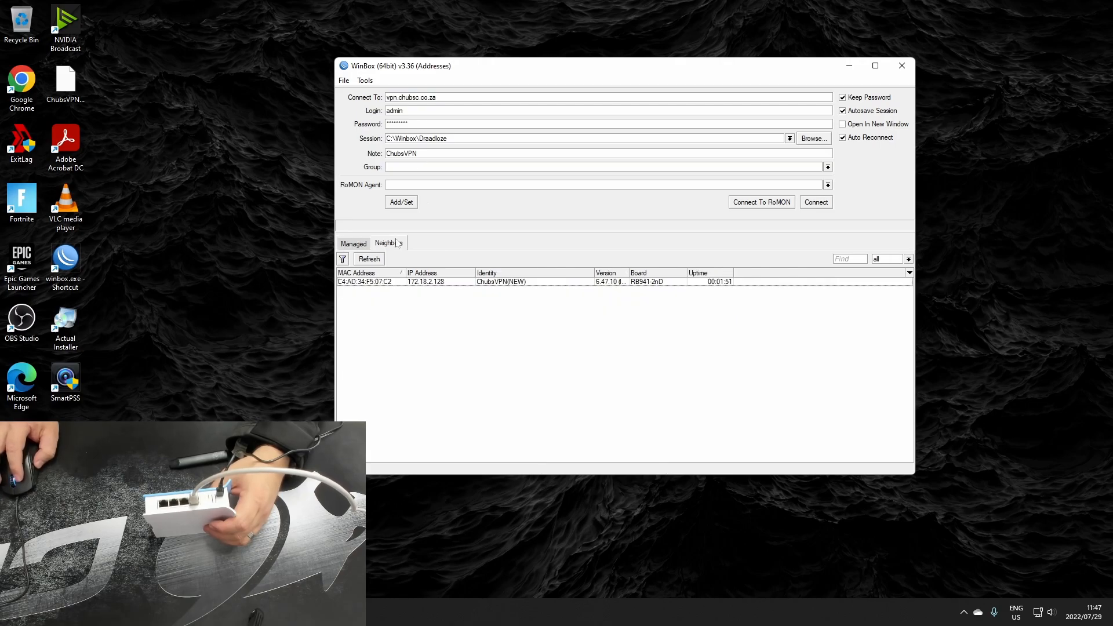
pyautogui.click(348, 245)
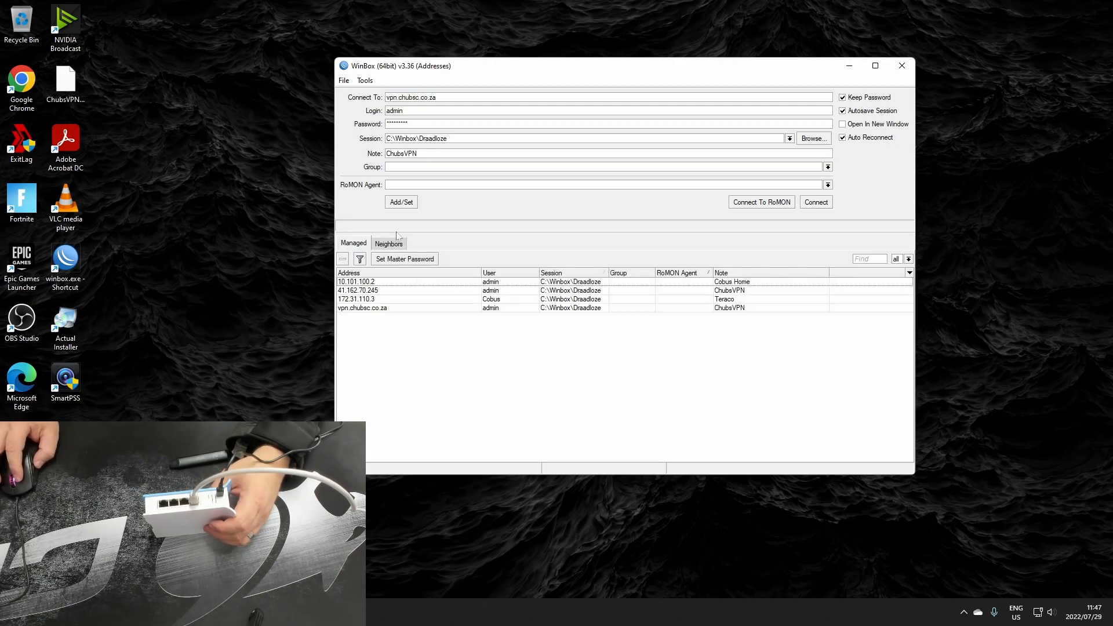
pyautogui.click(395, 246)
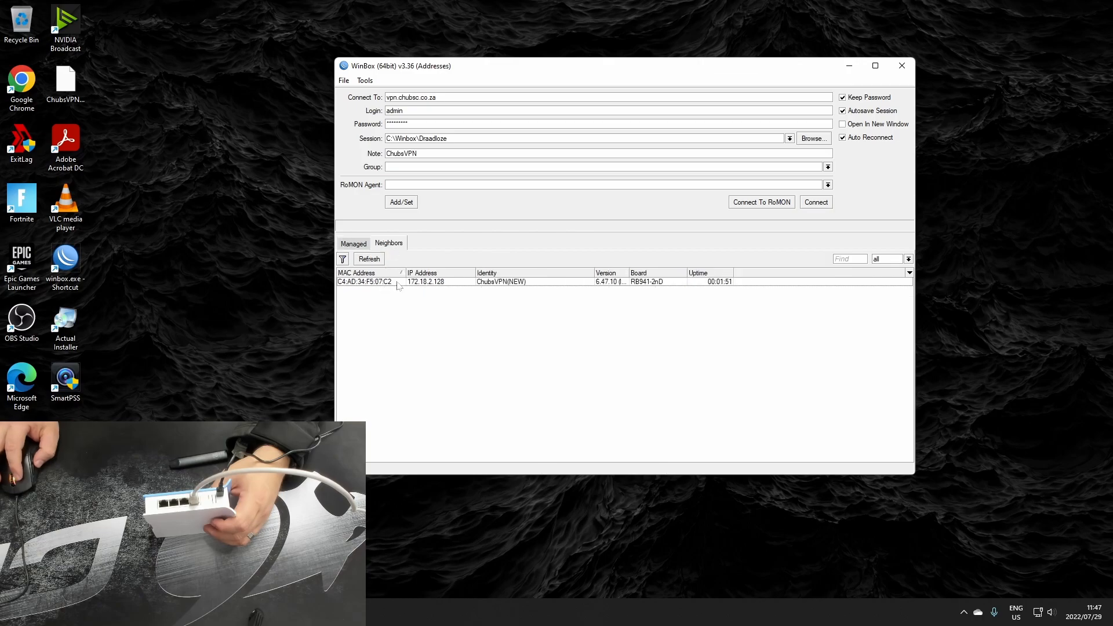
pyautogui.click(441, 283)
pyautogui.click(360, 282)
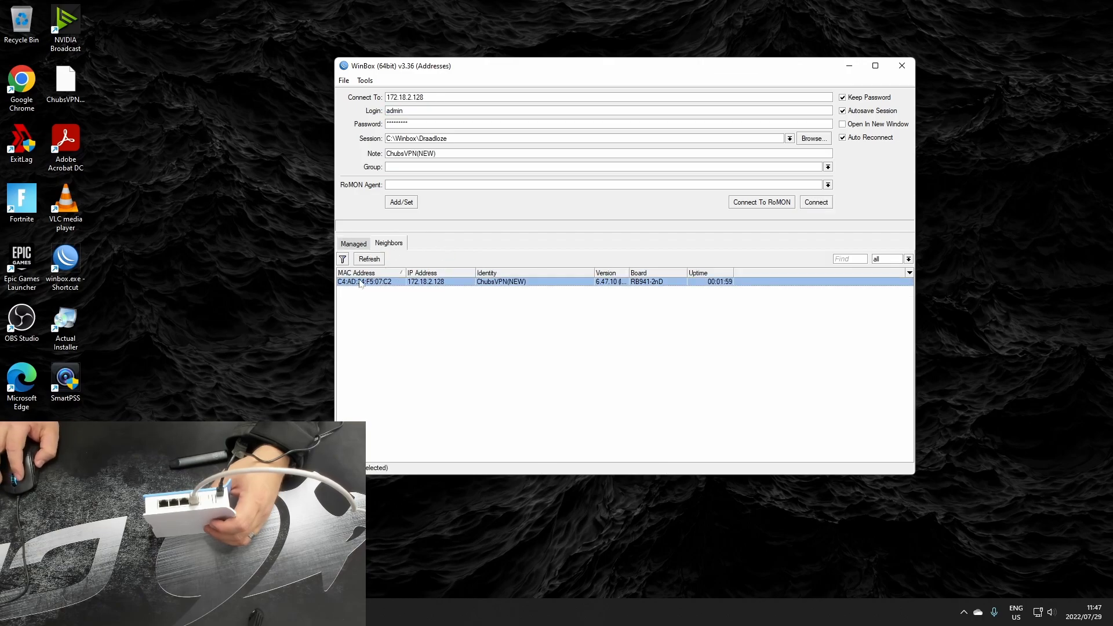
pyautogui.moveTo(418, 124); pyautogui.dragTo(283, 102)
pyautogui.write('*******')
pyautogui.press('Return')
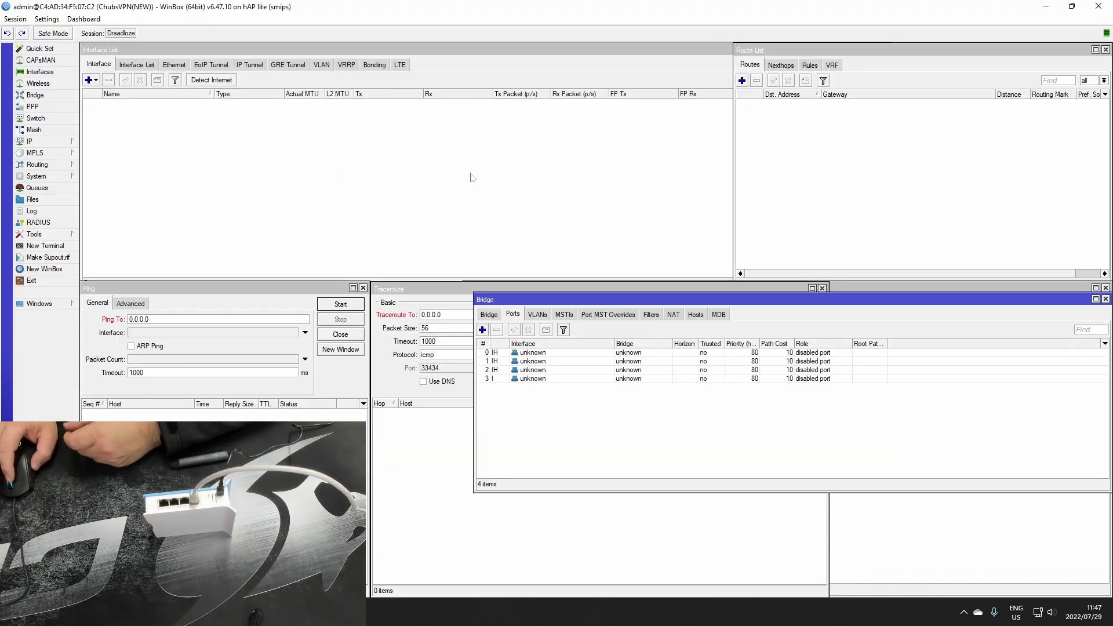
# Review the pptp-out1 and wlan interfaces and the route list on the restored router
pyautogui.click(163, 147)
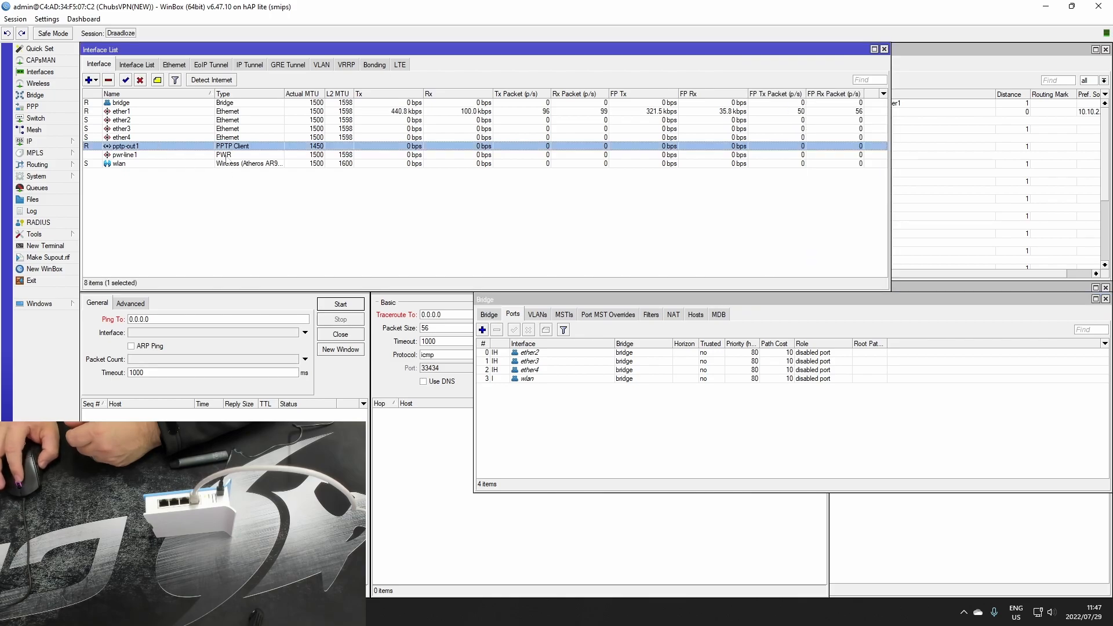
pyautogui.click(926, 59)
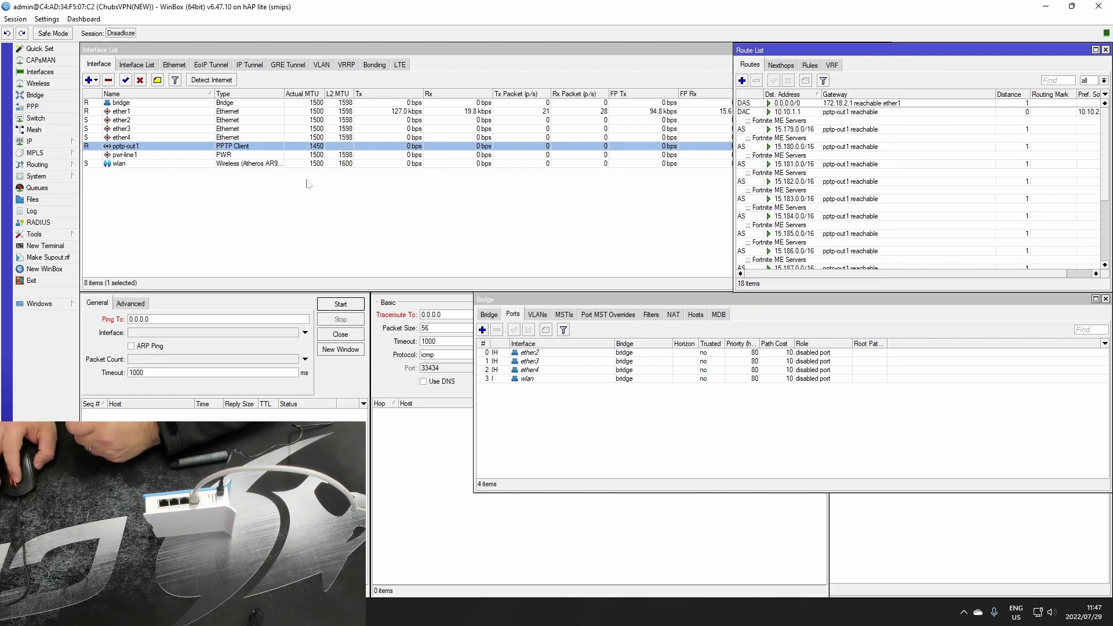
pyautogui.click(267, 165)
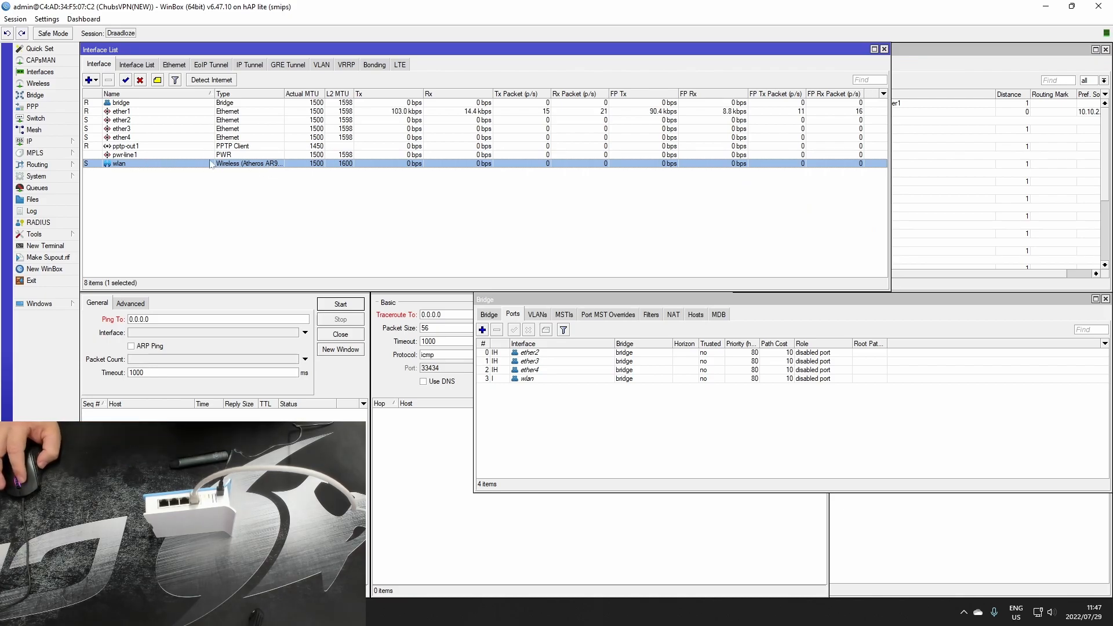
# Set the wlan interface's security profile to chubsVPN, apply it and close the interface settings
pyautogui.click(38, 83)
pyautogui.doubleClick(152, 270)
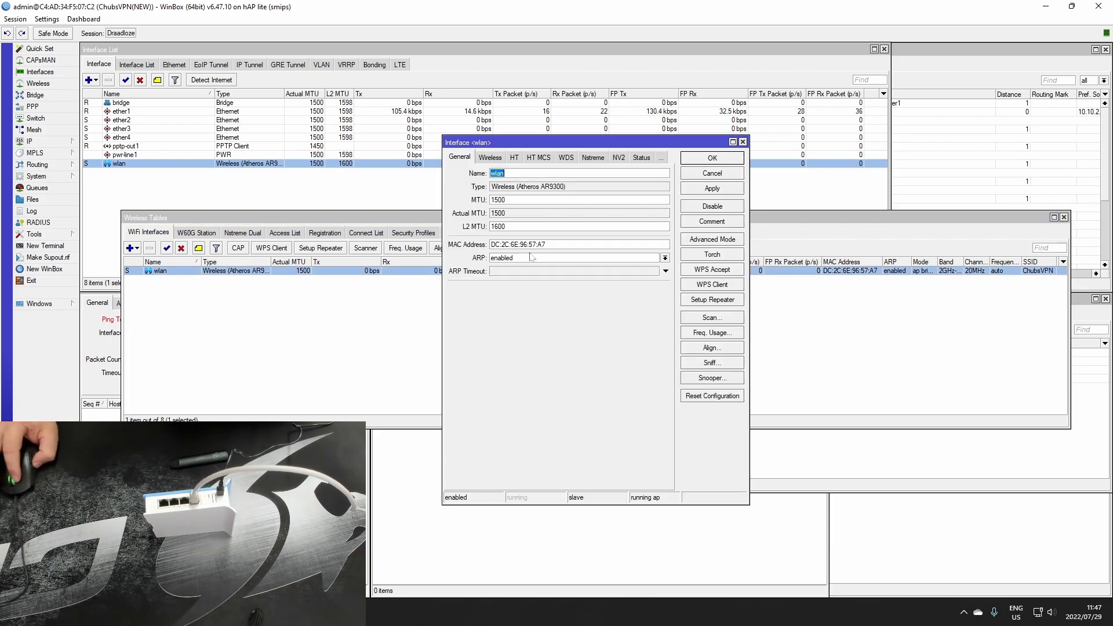
pyautogui.doubleClick(528, 226)
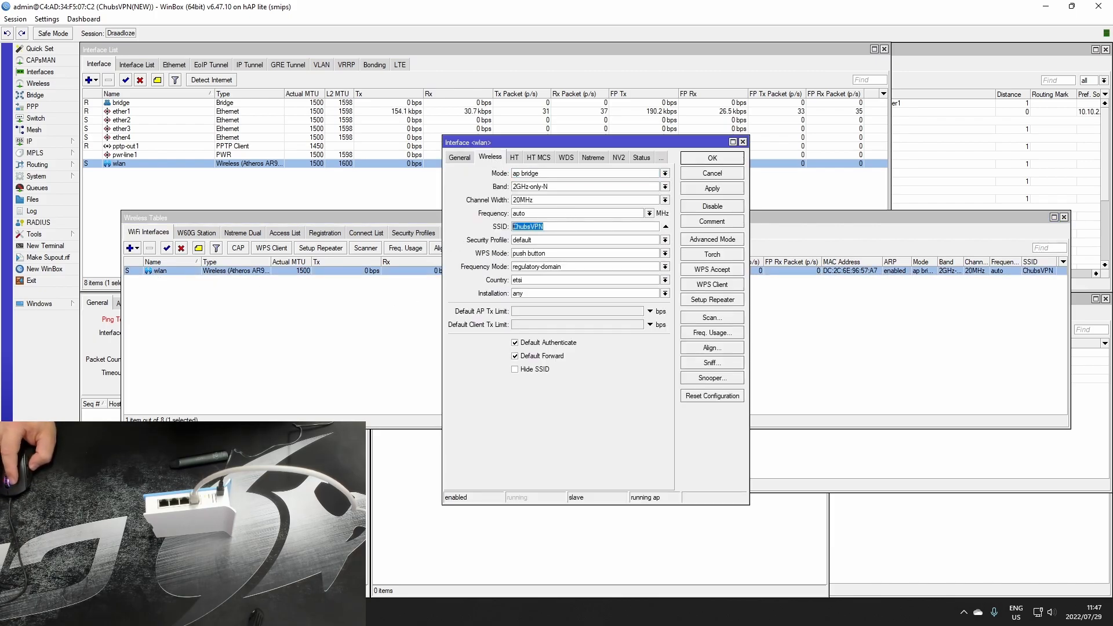
pyautogui.click(619, 241)
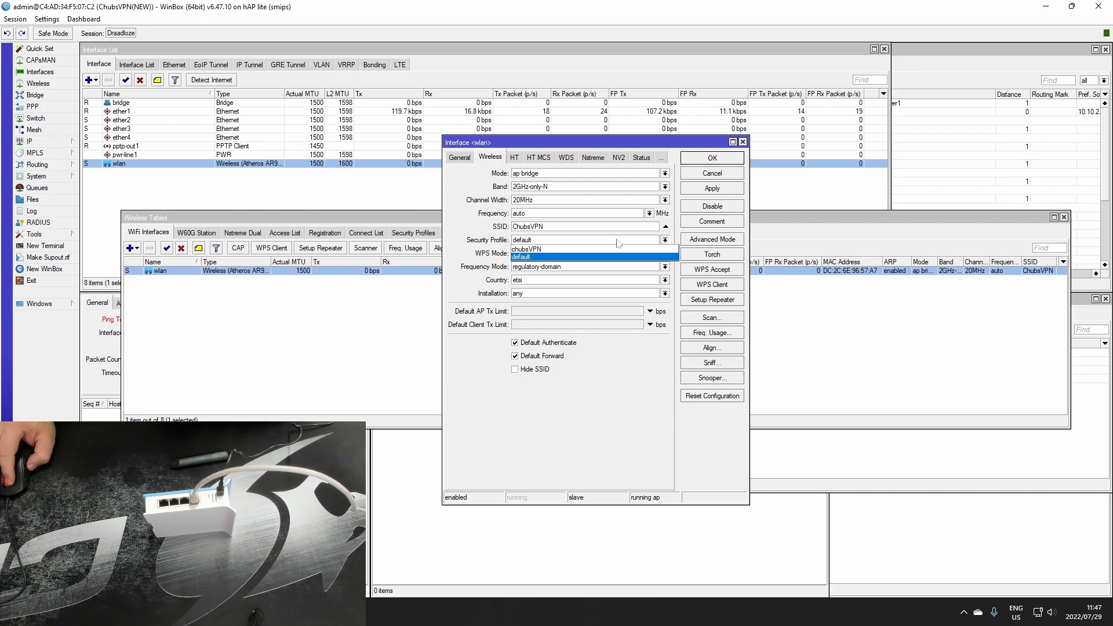
pyautogui.click(573, 251)
pyautogui.click(704, 188)
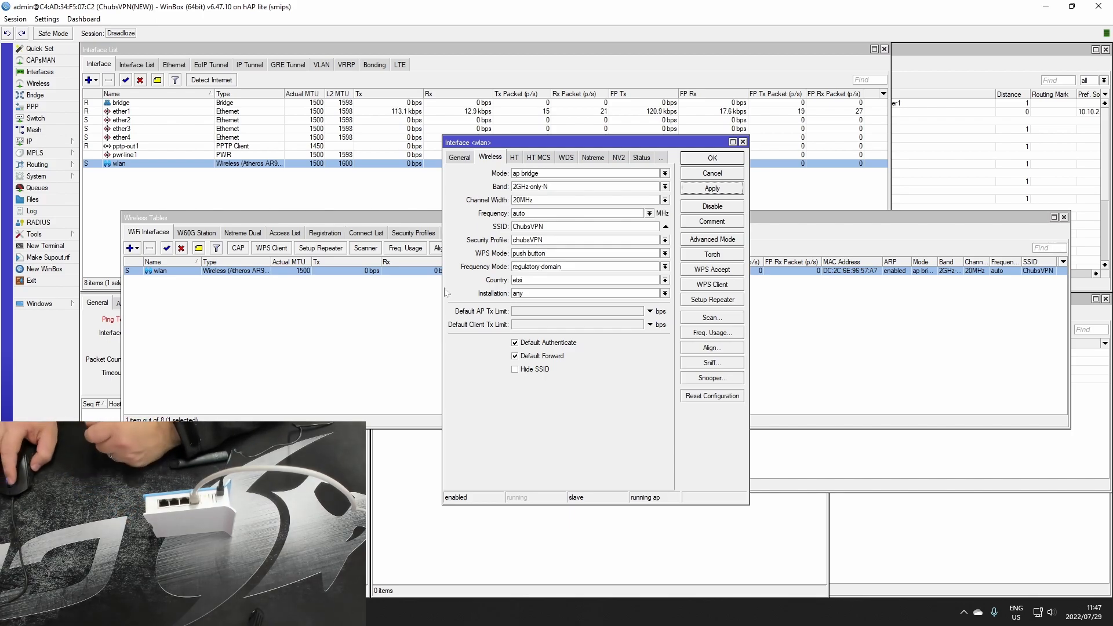
pyautogui.click(710, 172)
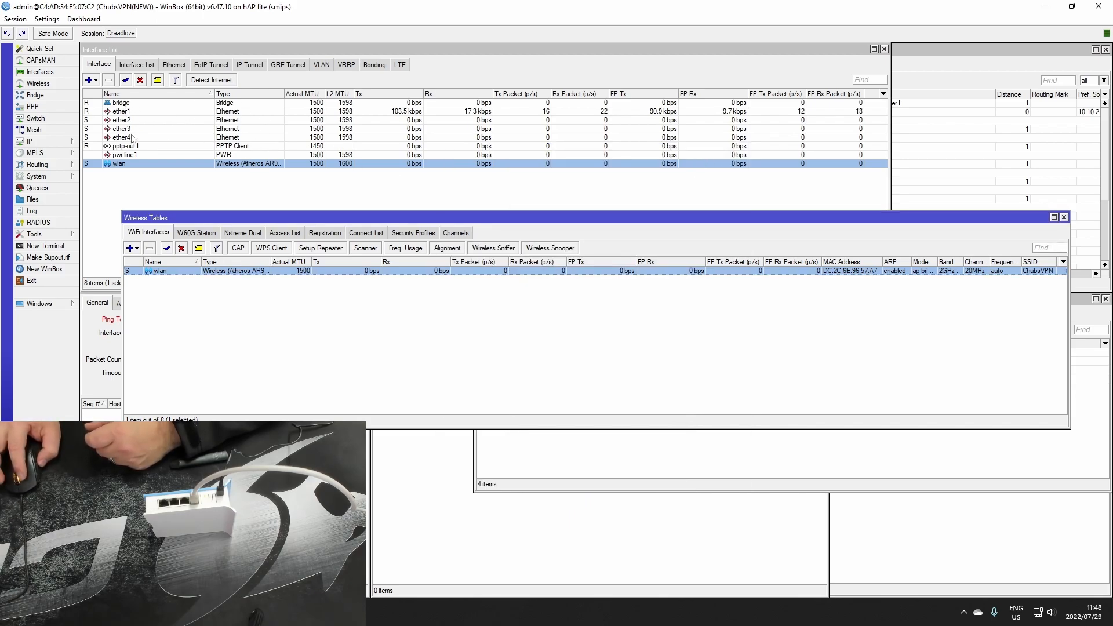
# Examine the Fortnite and Valorant server routes in the route list and close the router session
pyautogui.click(967, 70)
pyautogui.scroll(-2, 796, 183)
pyautogui.scroll(-2, 800, 191)
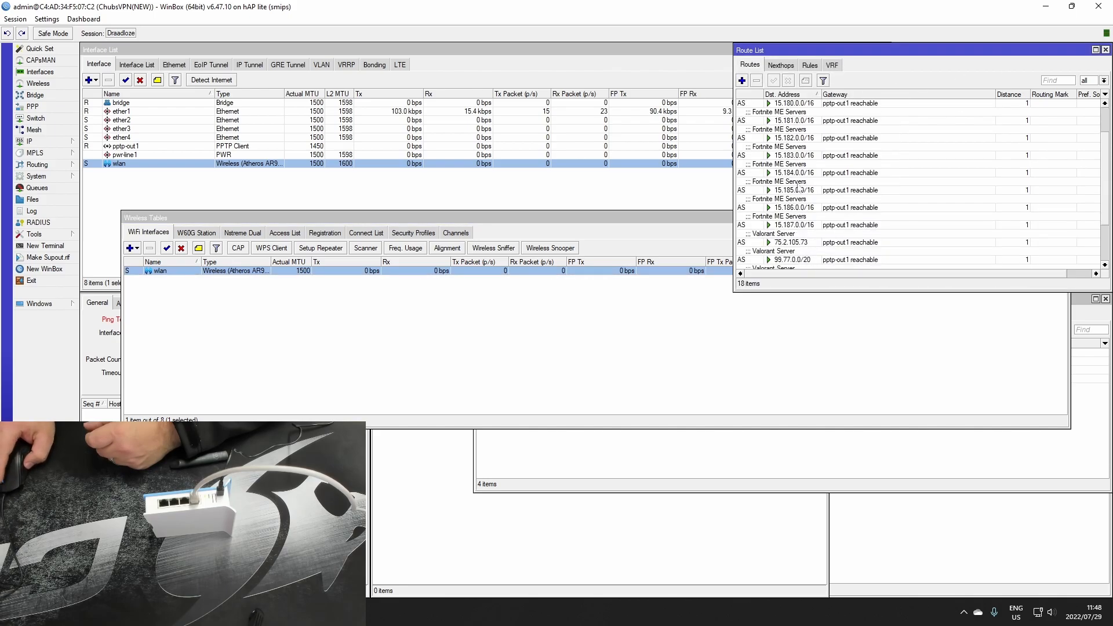
pyautogui.click(762, 215)
pyautogui.click(782, 185)
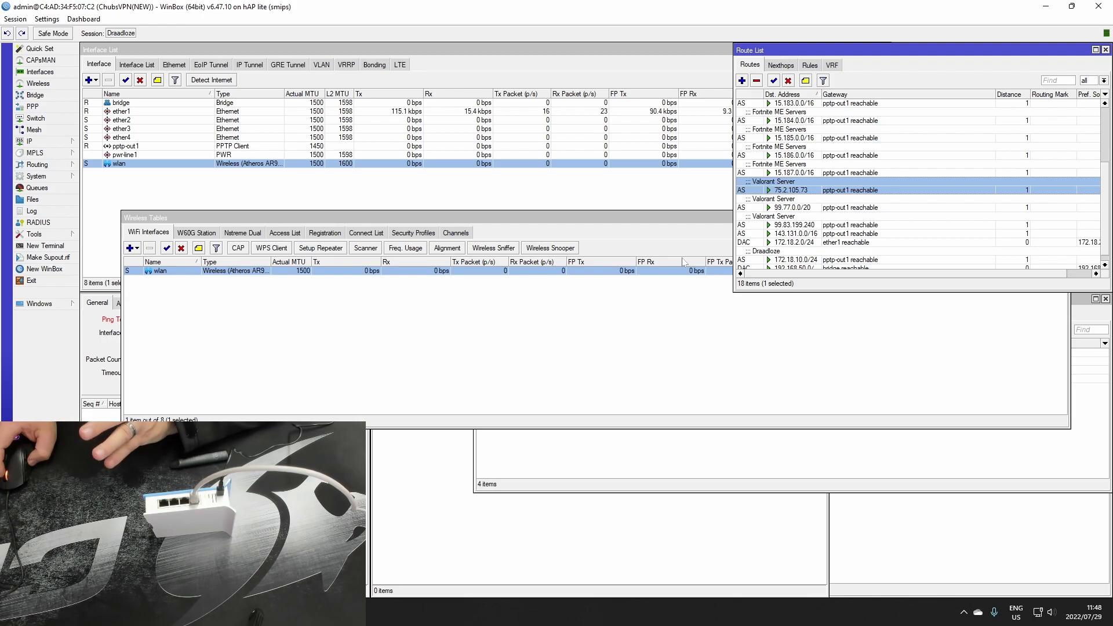
pyautogui.click(1097, 8)
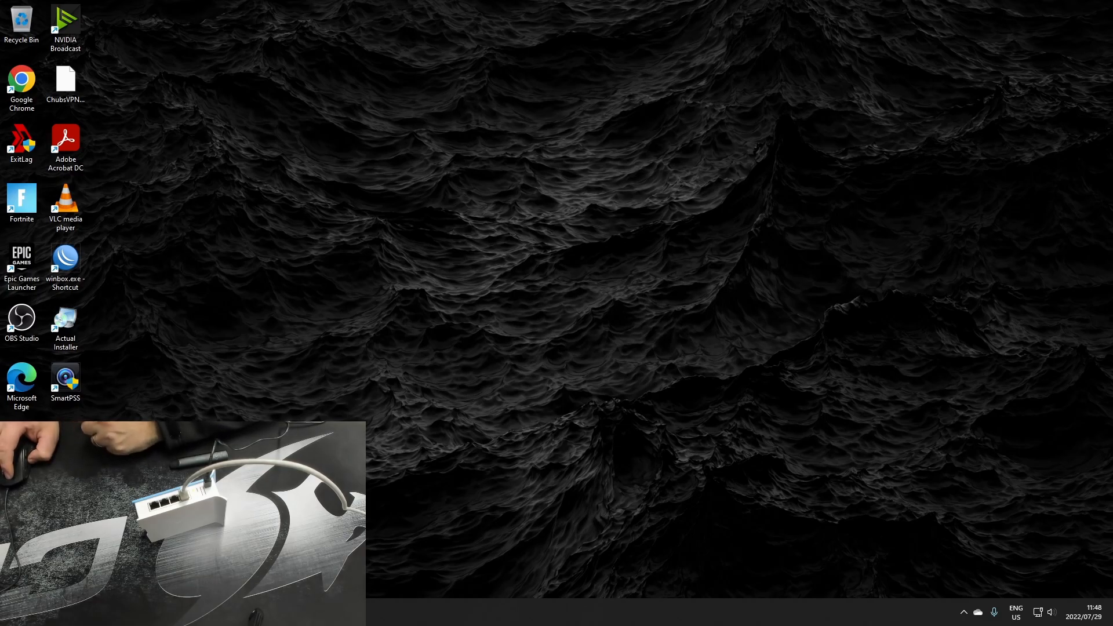
# Switch to Chrome, search Google for scoop and open the Scoop distributor's website
pyautogui.click(174, 612)
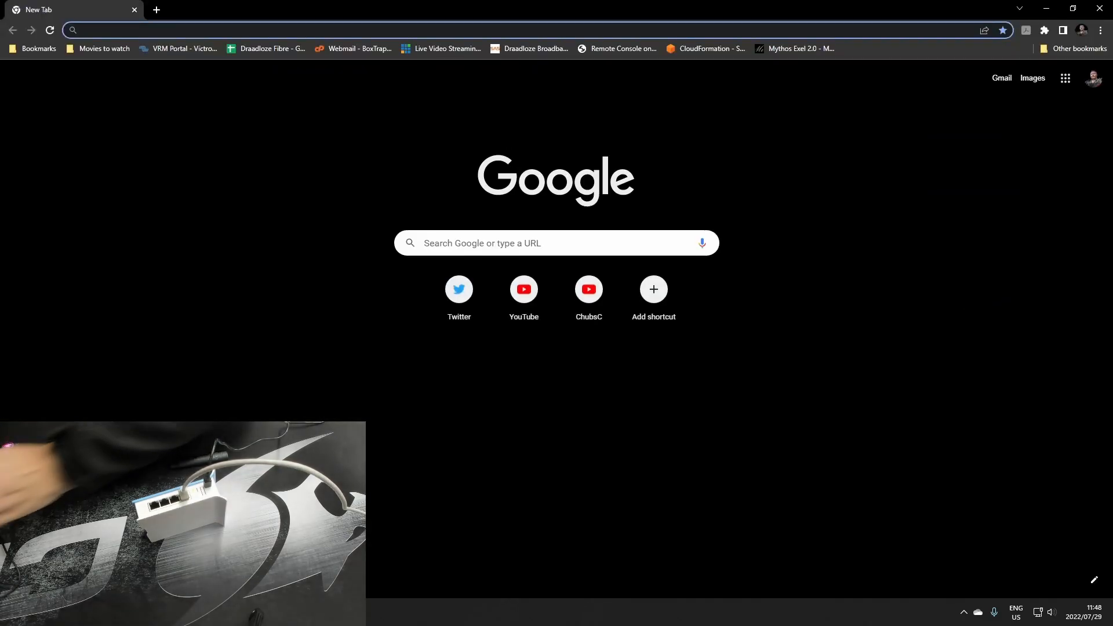
pyautogui.write('scoop')
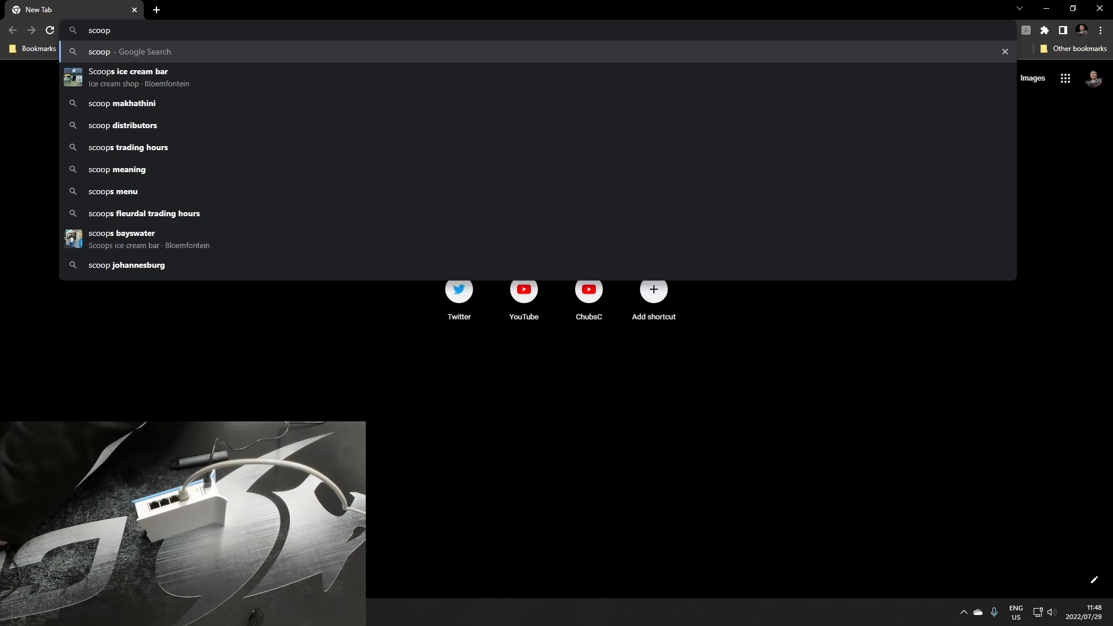
pyautogui.press('Return')
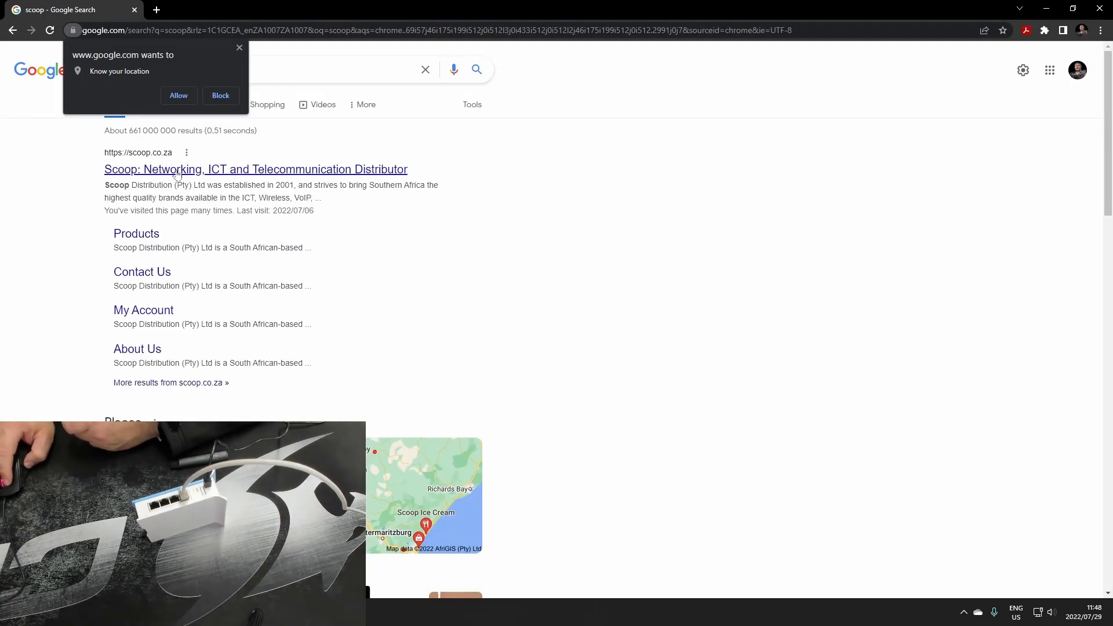
pyautogui.click(176, 170)
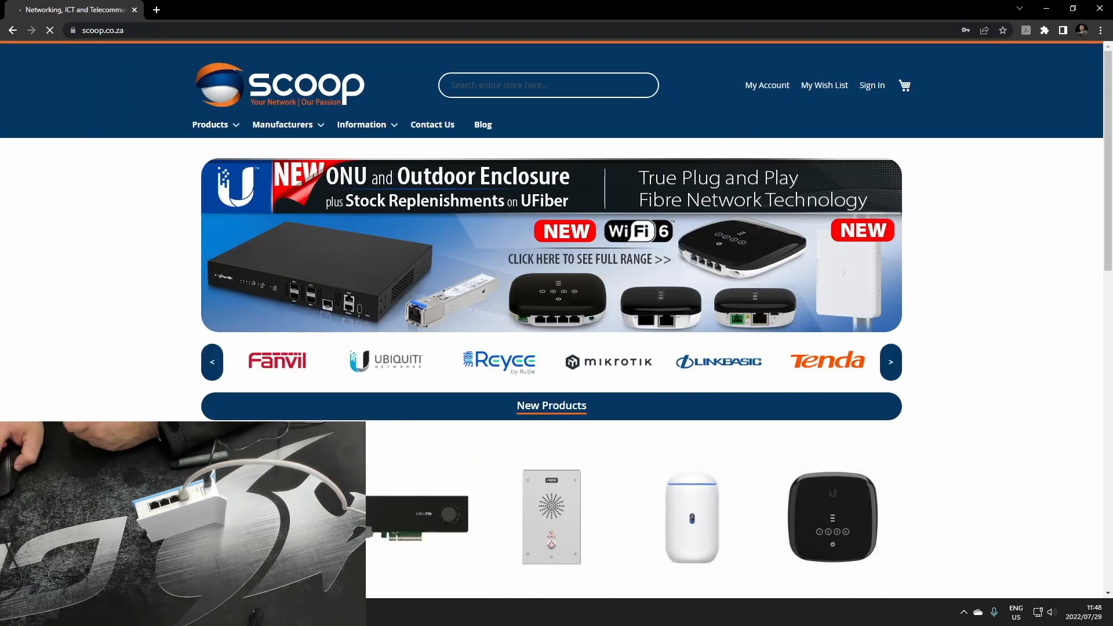
# Search the store for hap, open the MikroTik hAP Lite Tower RB941-2nD-TC product page and select its address
pyautogui.write('h')
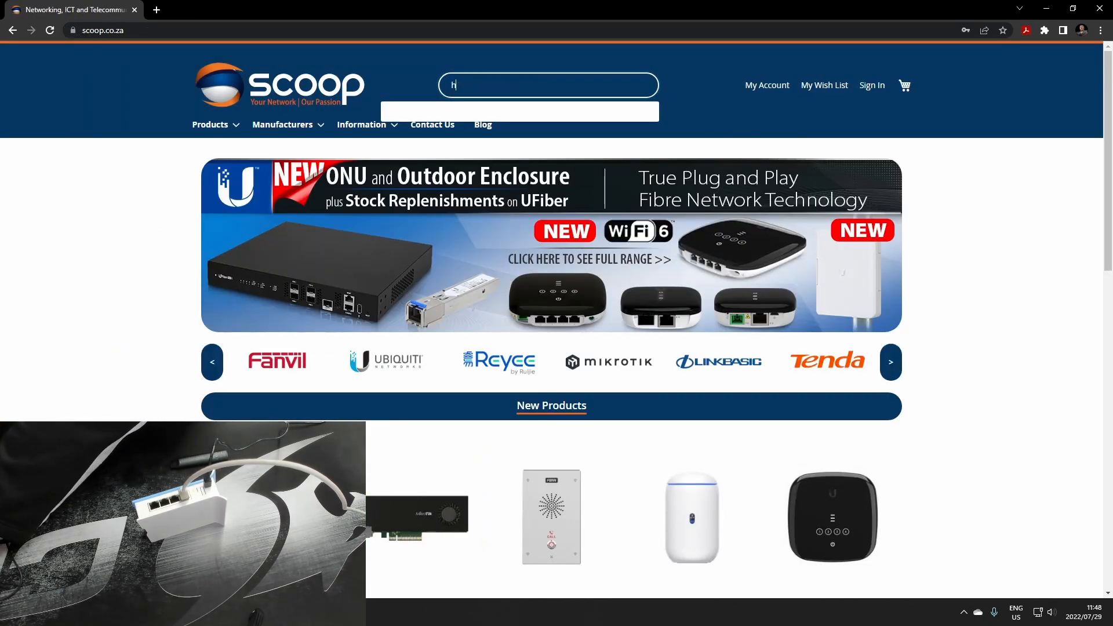
pyautogui.write('ap')
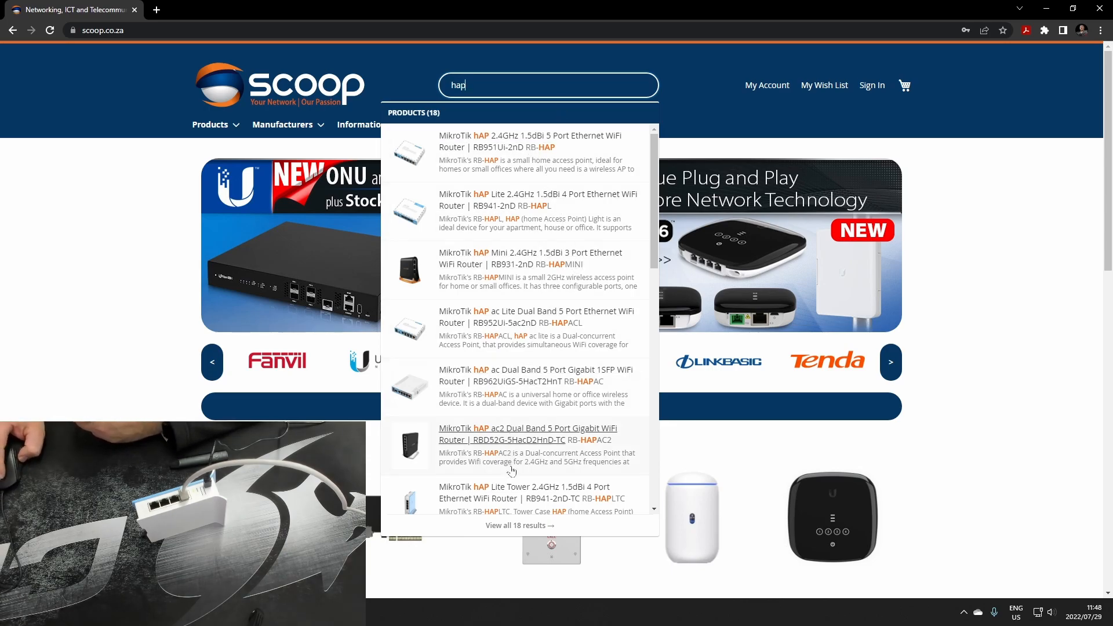
pyautogui.click(544, 496)
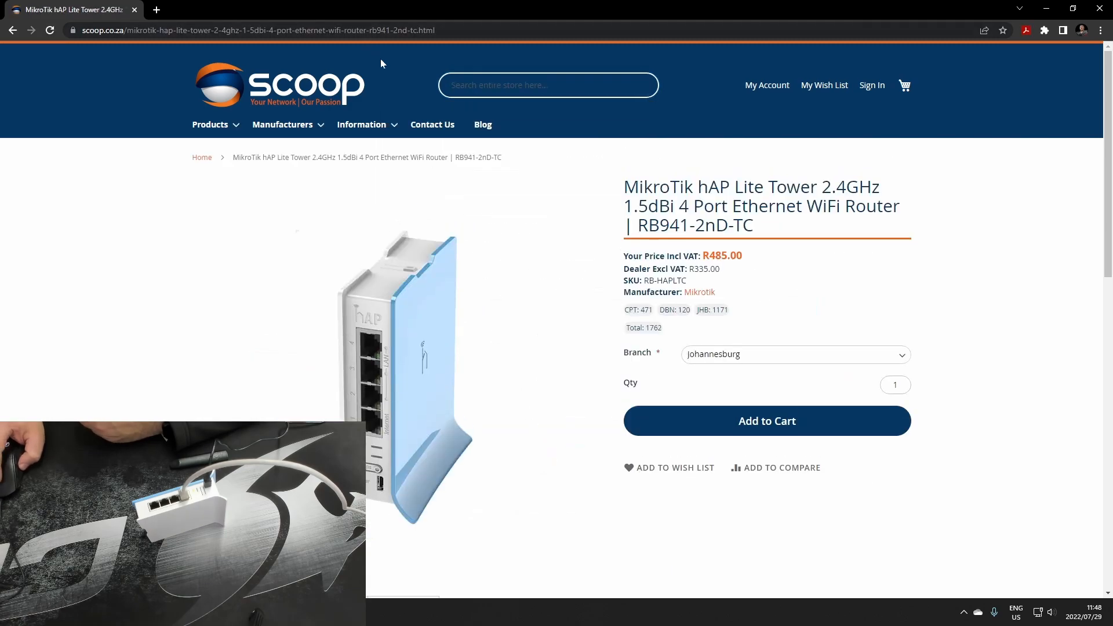
pyautogui.hotkey('ctrl', 'l')
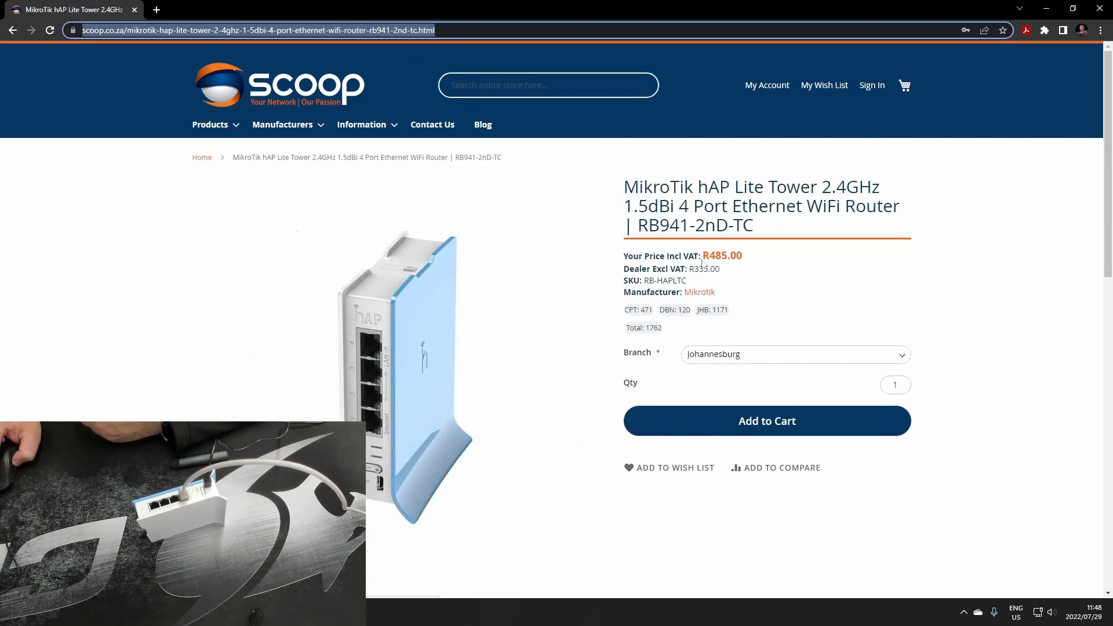
# Examine the router's VAT-inclusive price and its Johannesburg branch stock on the product page, and minimize the browser window
pyautogui.moveTo(710, 255); pyautogui.dragTo(730, 255)
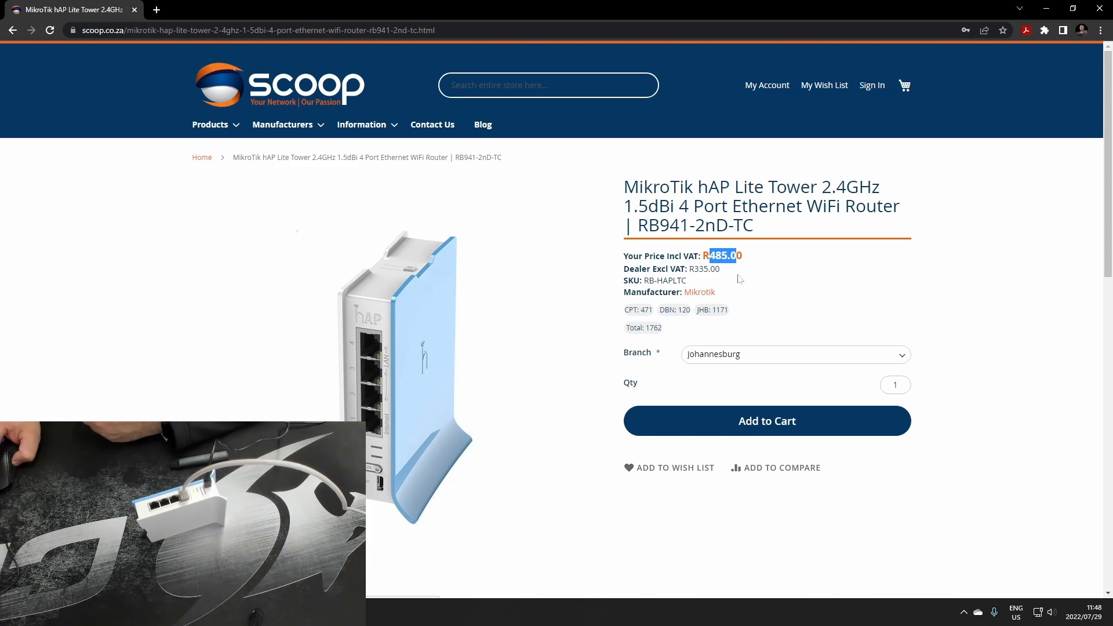
pyautogui.scroll(-1, 495, 275)
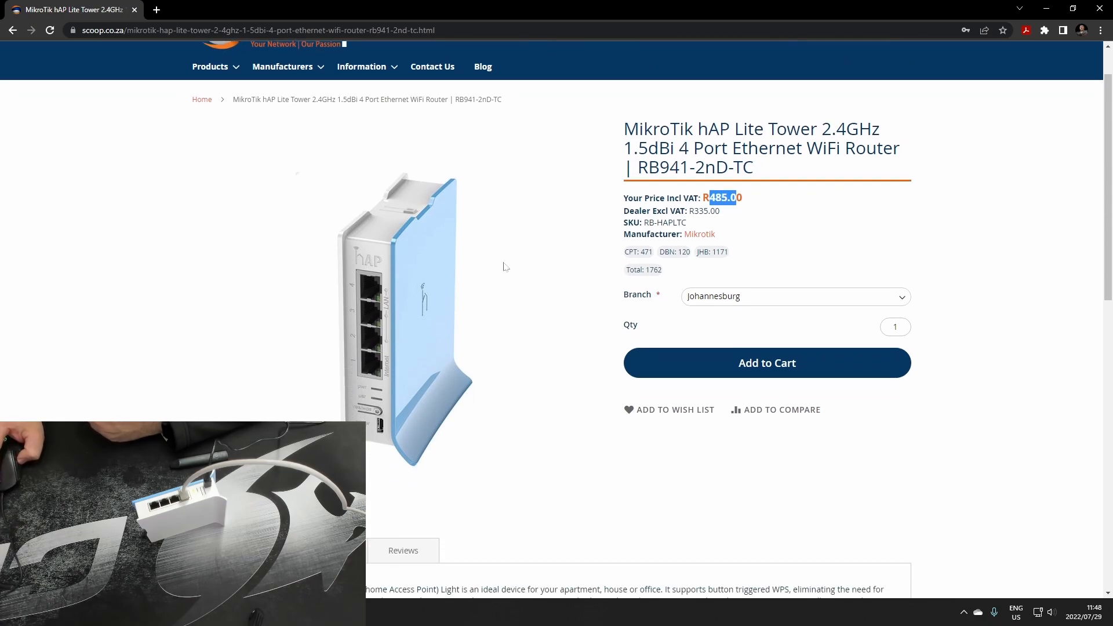
pyautogui.scroll(1, 496, 281)
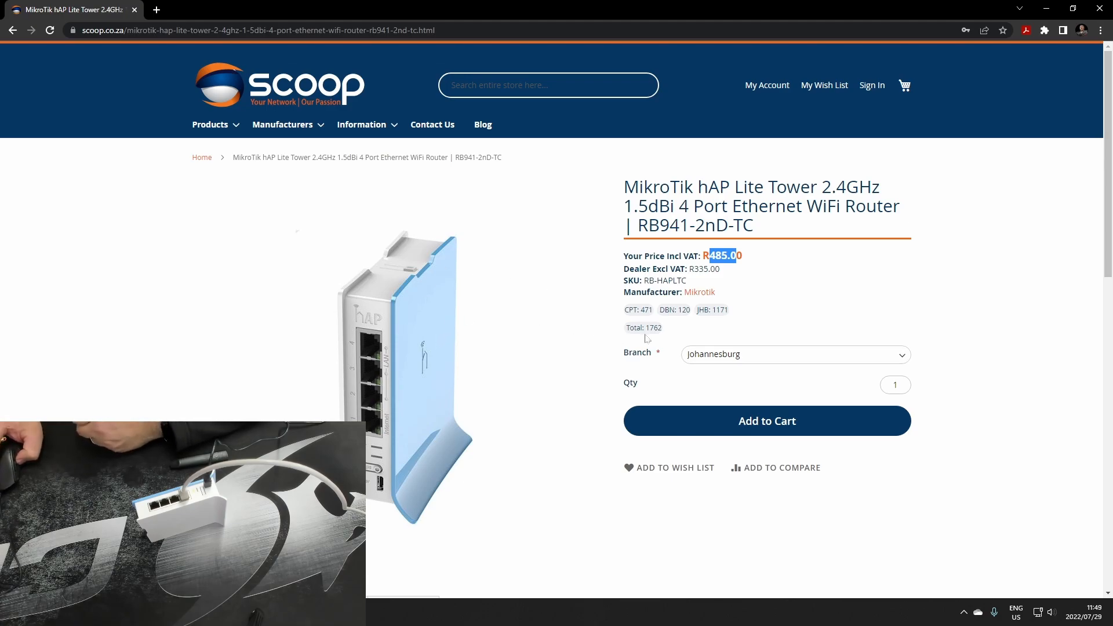
pyautogui.moveTo(710, 310); pyautogui.dragTo(725, 310)
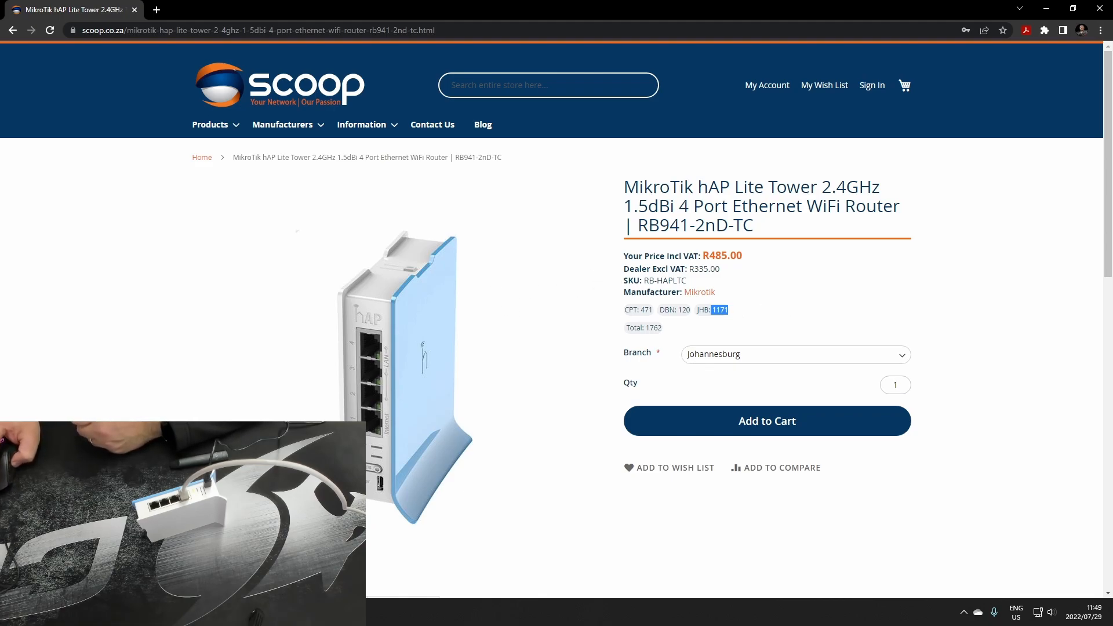
pyautogui.moveTo(709, 256); pyautogui.dragTo(747, 261)
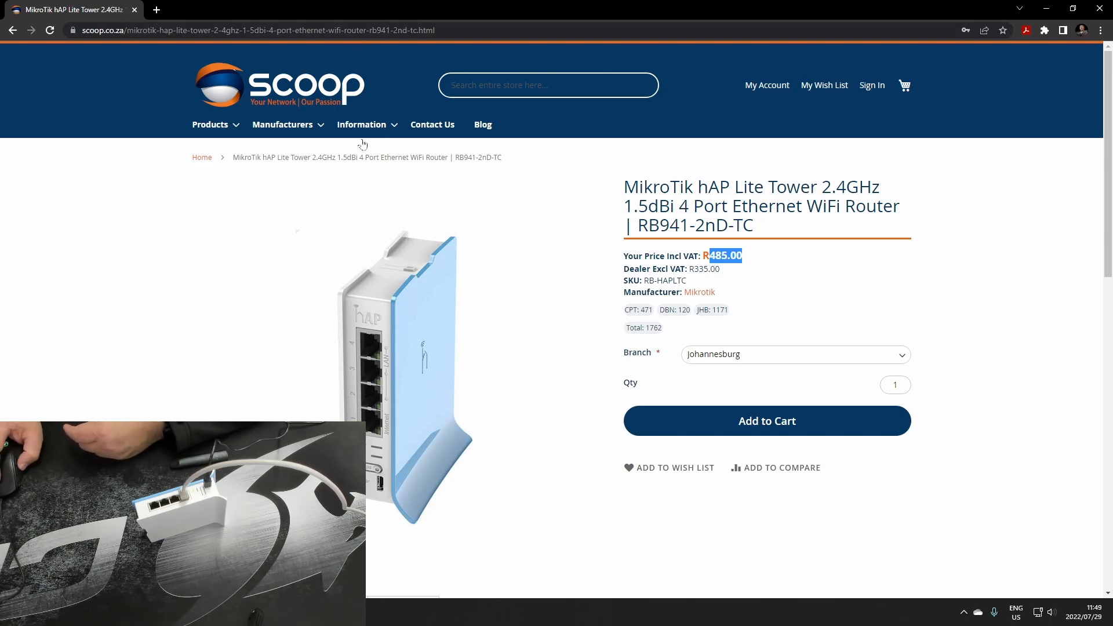
pyautogui.click(1046, 8)
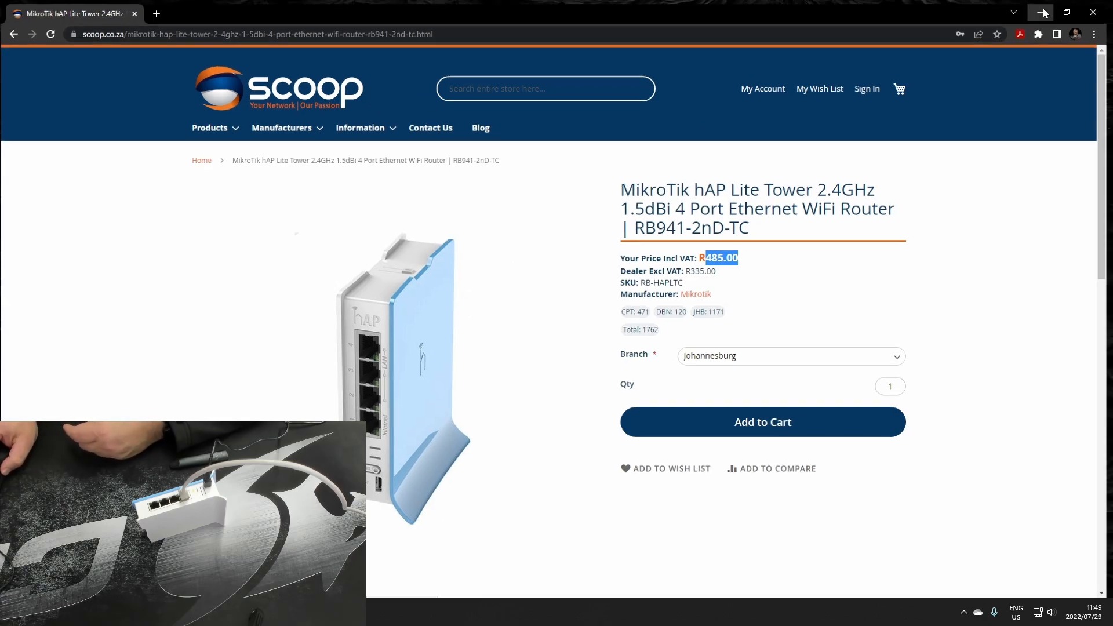